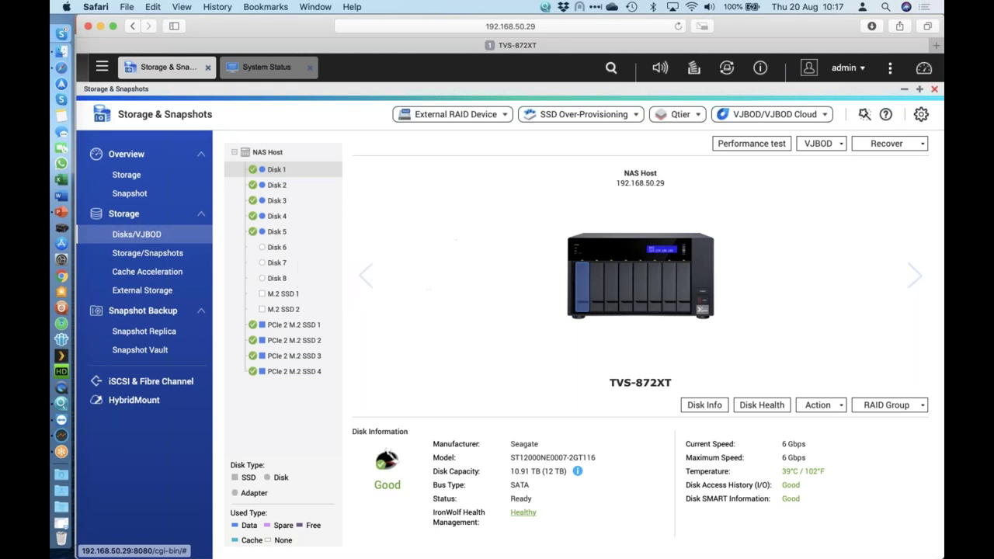
- Check PCIe 2 M.2 SSD 1 details, then view Hardware Information: SSDs 45–50°C, fan 3480 RPM
{"action": "left_click", "coordinate": [293, 326]}
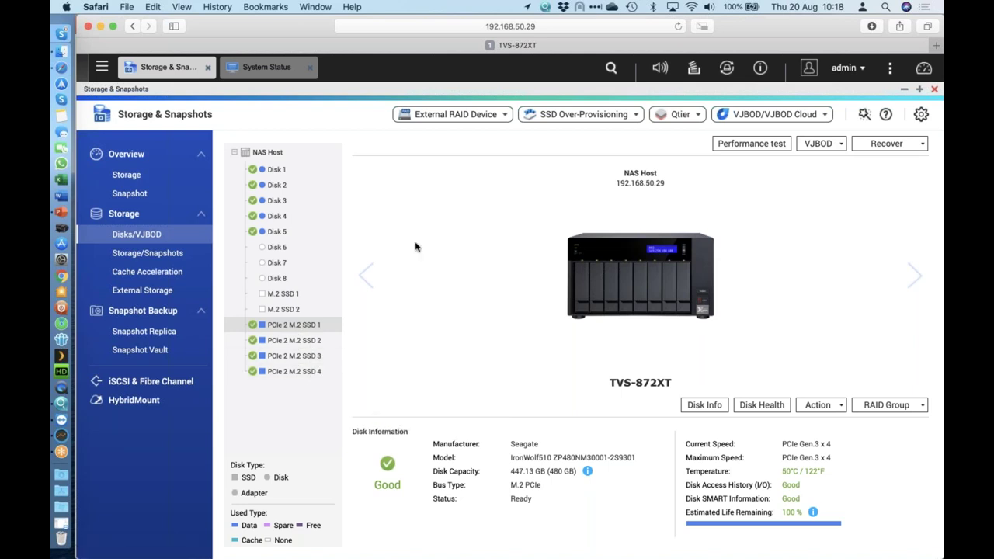
{"action": "mouse_move", "coordinate": [295, 330]}
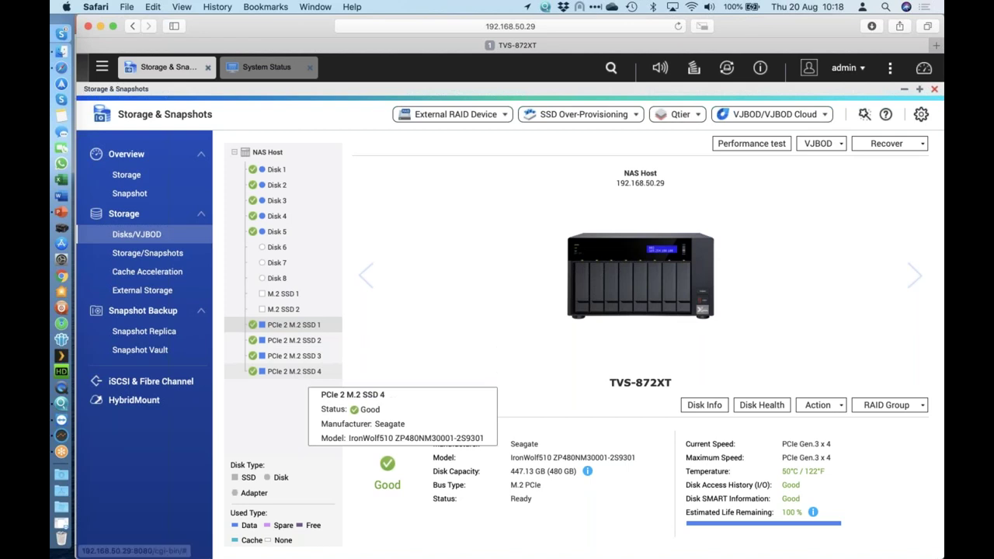
{"action": "left_click", "coordinate": [272, 68]}
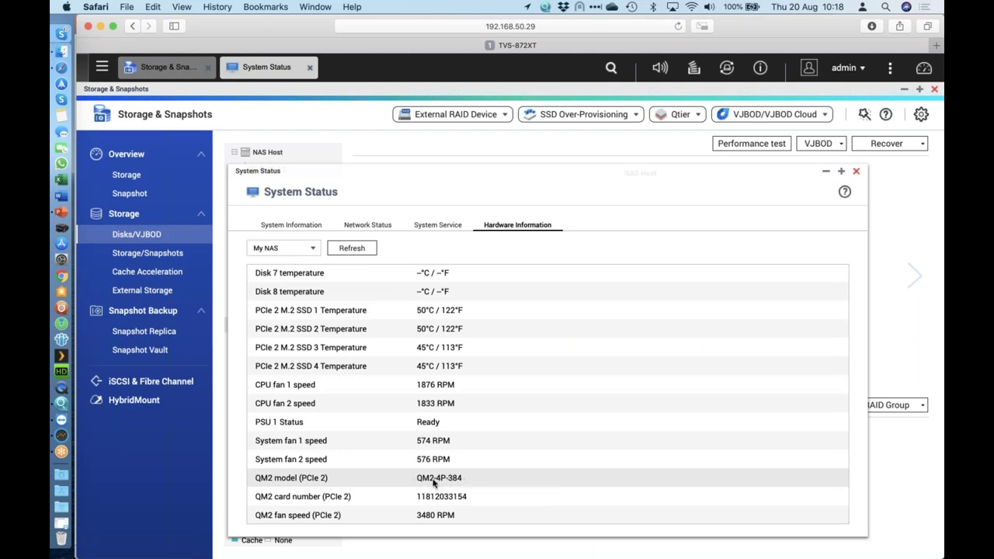
- Bring Storage & Snapshots forward, showing PCIe 2 M.2 SSD 1 at PCIe Gen.3 x4 and 50°C
{"action": "left_click", "coordinate": [454, 90]}
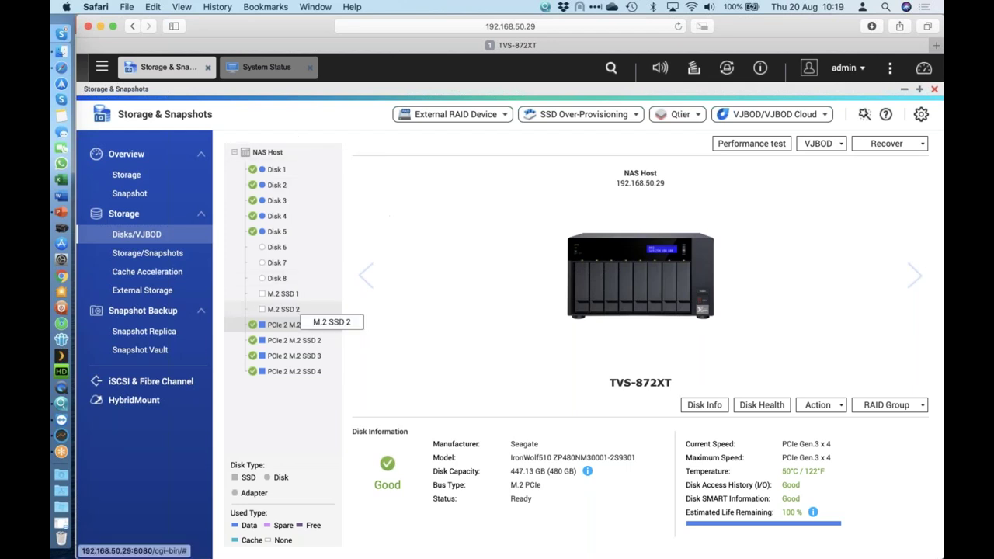
- Show the Storage Space list with Storage Pool 1 (54.52 TB), DataVol1 and System volumes
{"action": "left_click", "coordinate": [166, 258]}
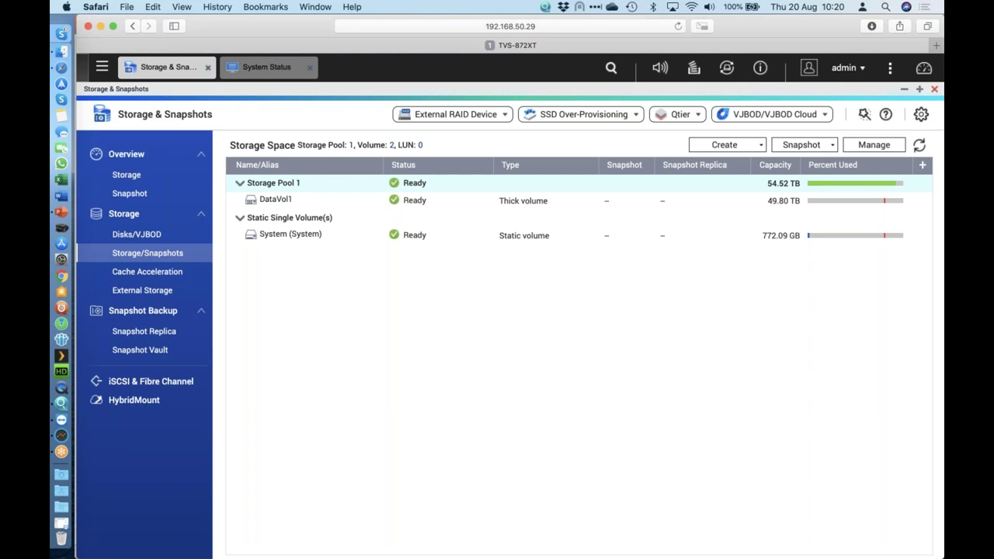
- Switch to Disks/VJBOD to see PCIe 2 M.2 SSD 1: IronWolf510, 447.13 GB, Good, 50°C
{"action": "left_click", "coordinate": [137, 234]}
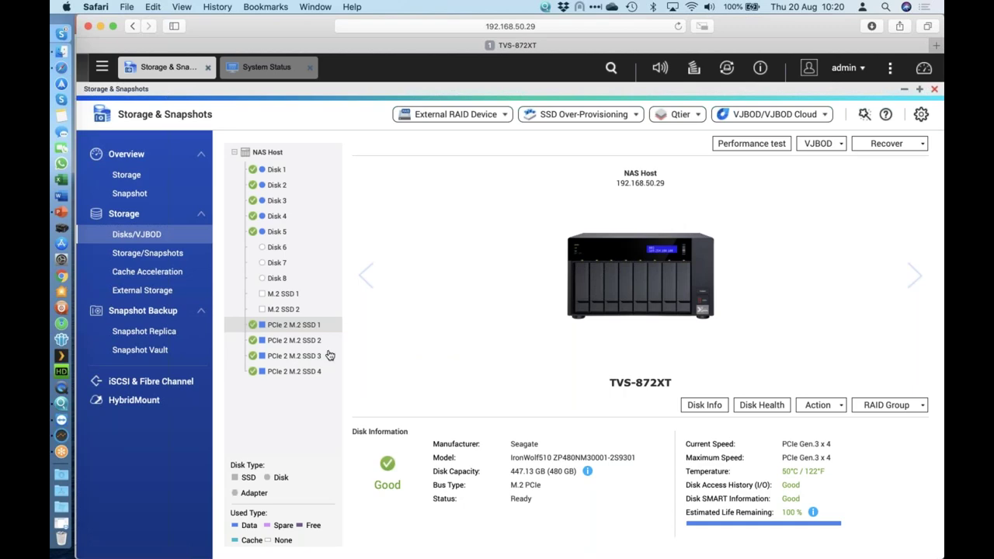
- Launch Network & Virtual Switch maximized and list Interfaces, with Adapter 1 connected at 10 Gbps
{"action": "left_click", "coordinate": [102, 70]}
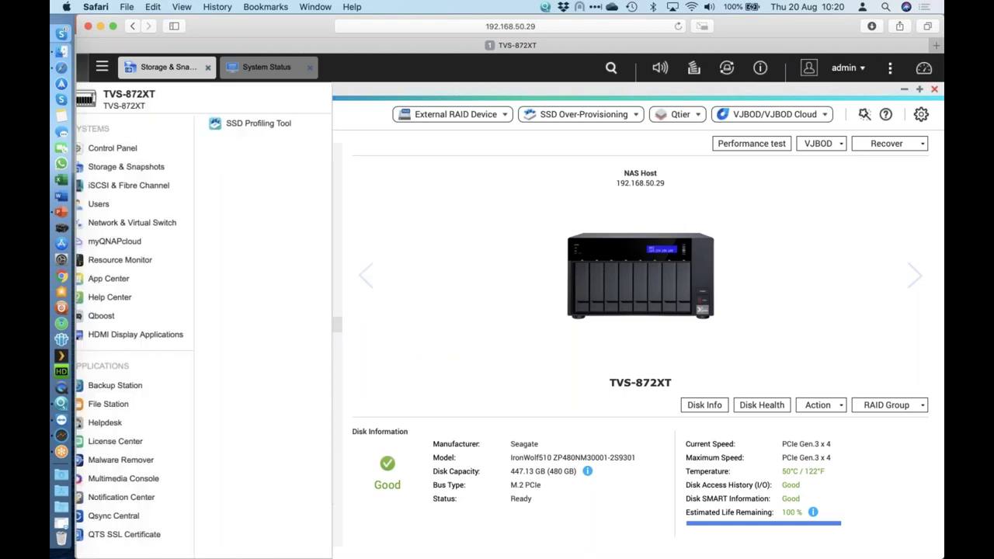
{"action": "left_click", "coordinate": [153, 222]}
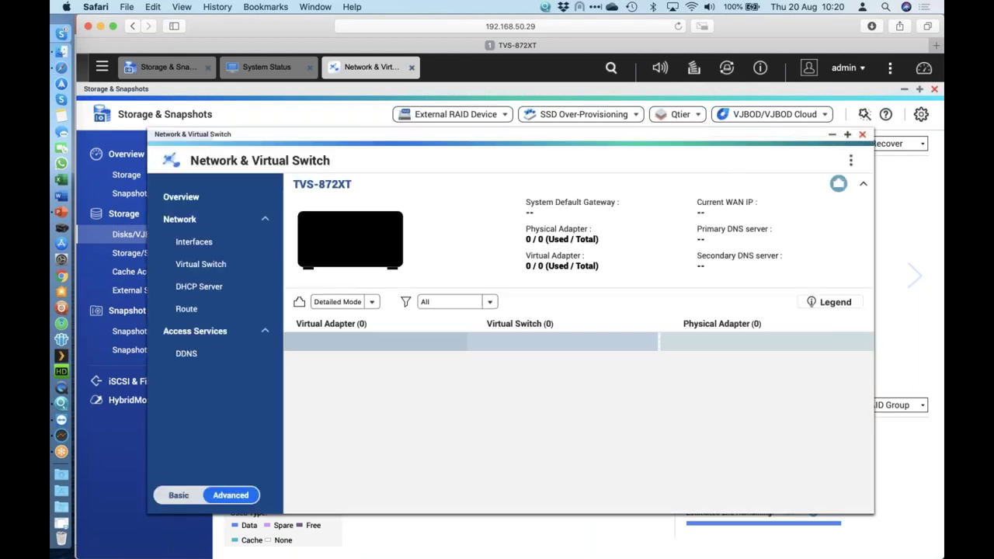
{"action": "left_click", "coordinate": [847, 135]}
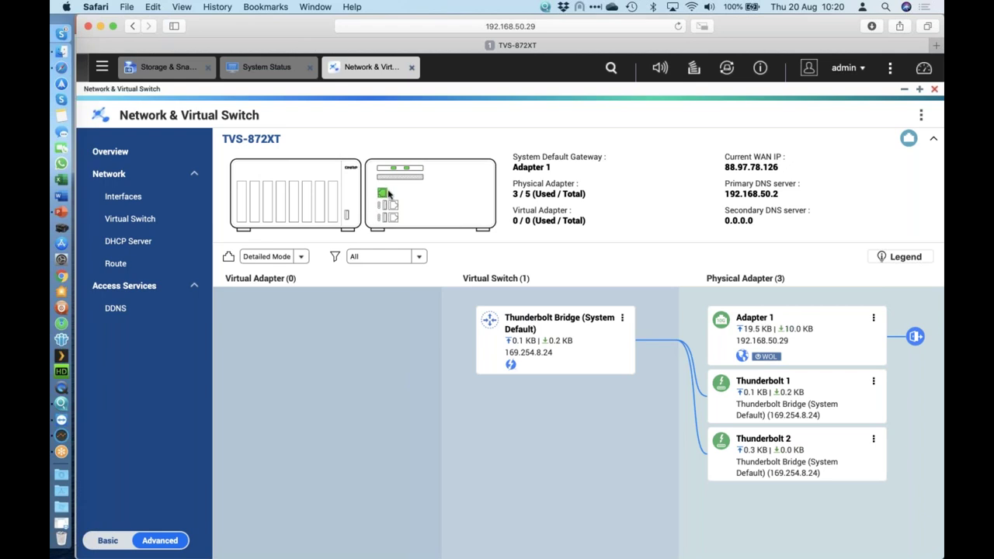
{"action": "left_click", "coordinate": [136, 194]}
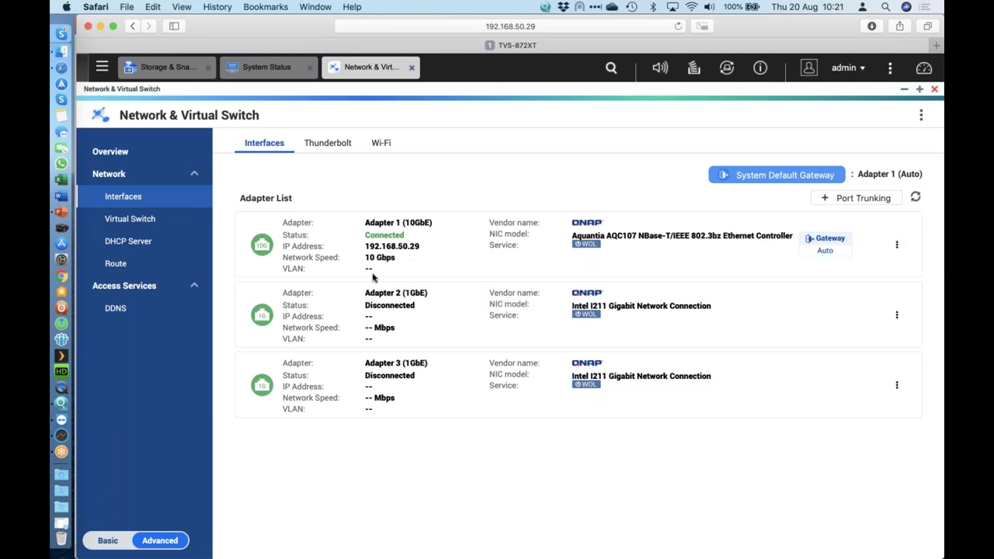
{"action": "left_click", "coordinate": [334, 147]}
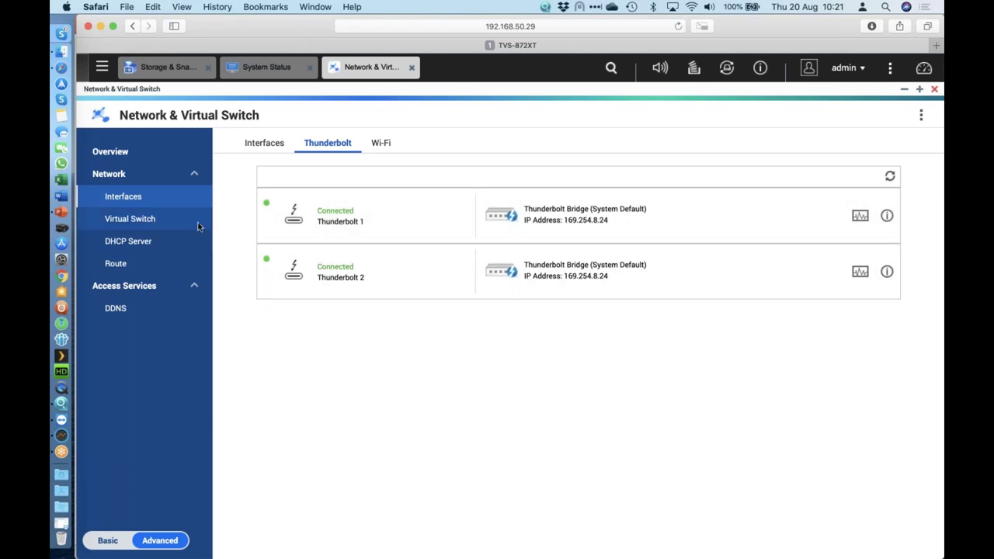
{"action": "left_click", "coordinate": [144, 222]}
{"action": "left_click", "coordinate": [780, 155]}
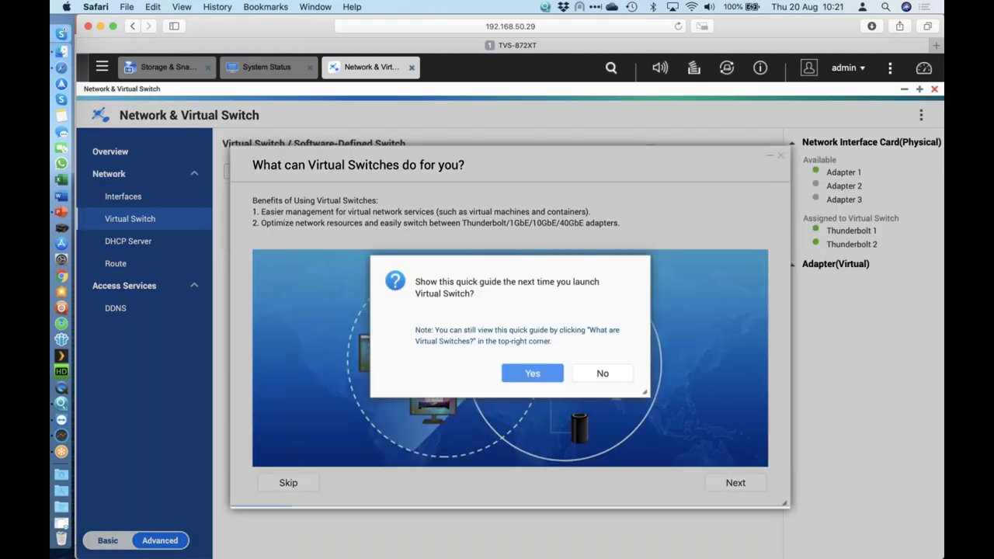
{"action": "left_click", "coordinate": [551, 376]}
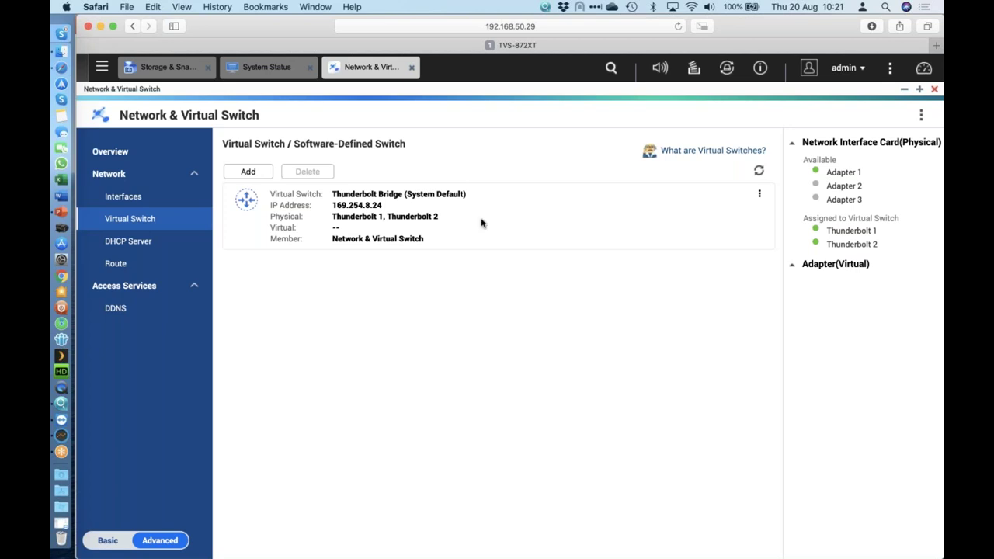
{"action": "left_click", "coordinate": [760, 193]}
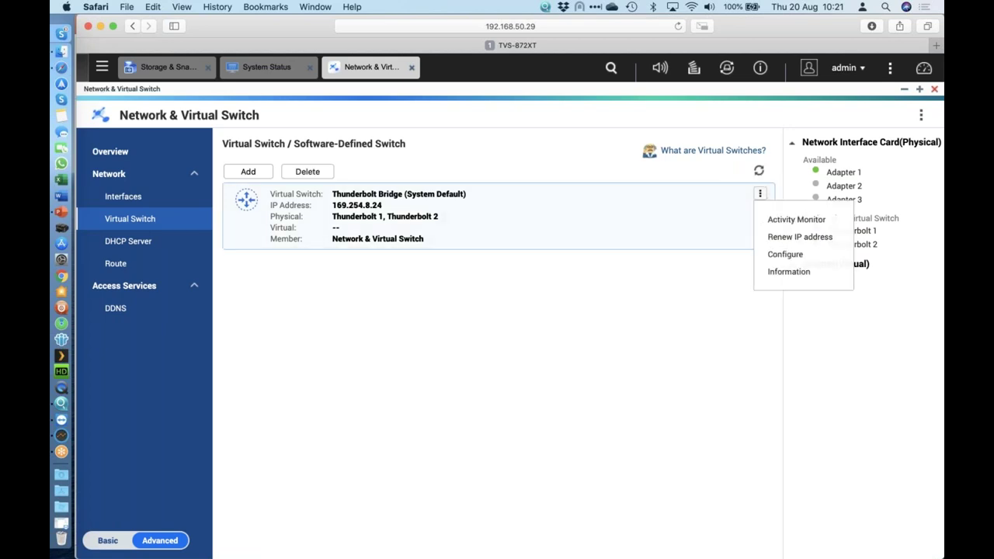
{"action": "left_click", "coordinate": [779, 254]}
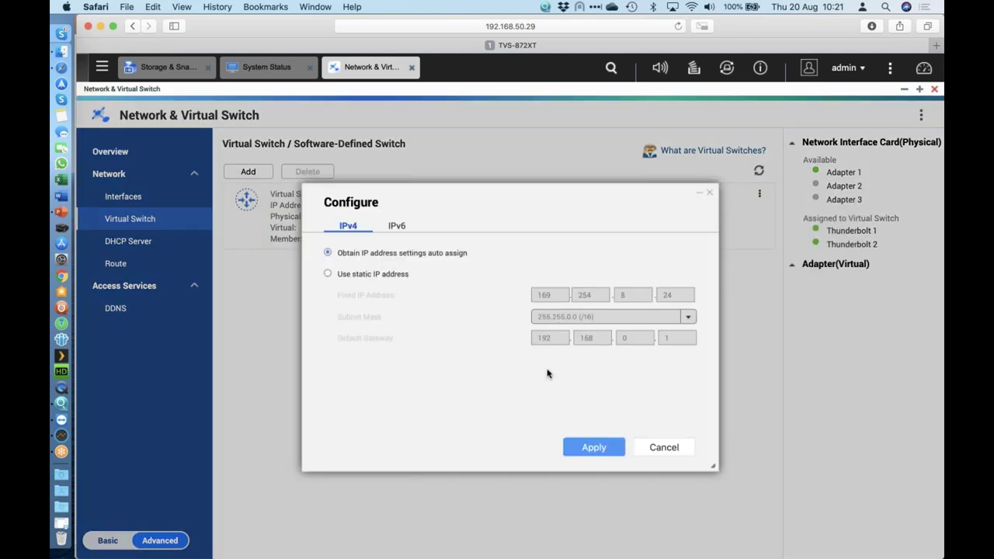
{"action": "left_click", "coordinate": [662, 449]}
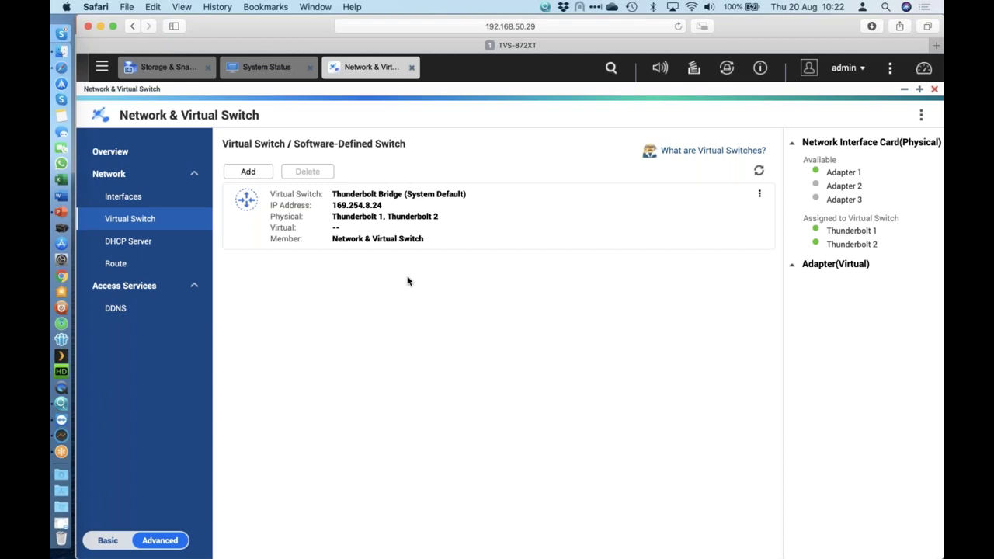
{"action": "left_click", "coordinate": [160, 202]}
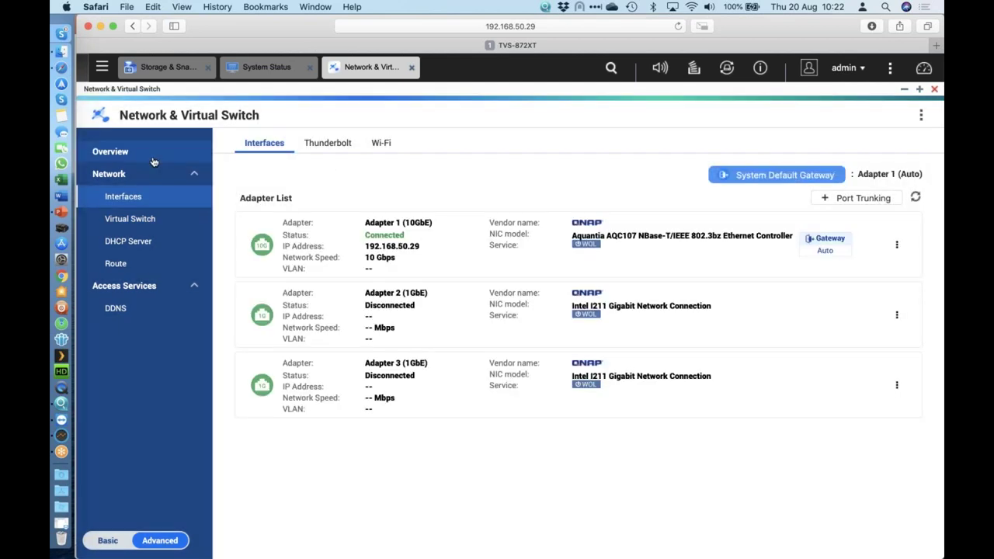
- Show the Network & Virtual Switch Overview with Thunderbolt Bridge linked to Thunderbolt 1 and 2
{"action": "left_click", "coordinate": [154, 162]}
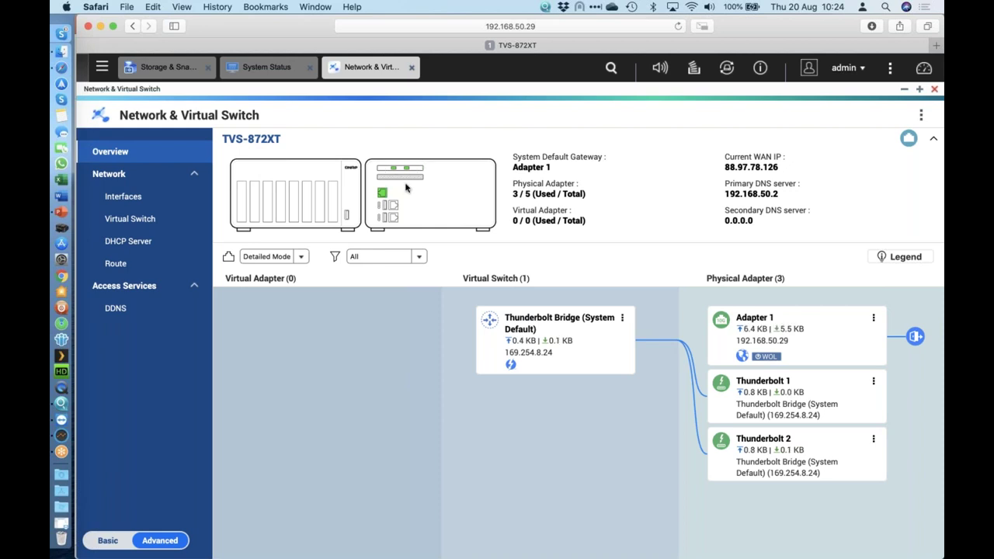
- Open Qfinder Pro and switch the TVS-872XT to its Thunderbolt address 169.254.8.24
{"action": "left_click", "coordinate": [62, 405]}
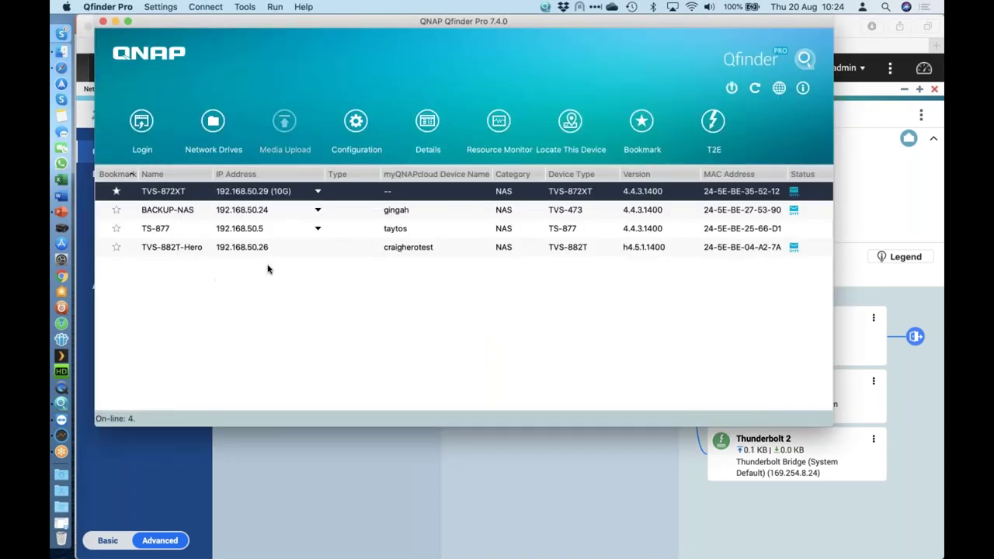
{"action": "right_click", "coordinate": [266, 198]}
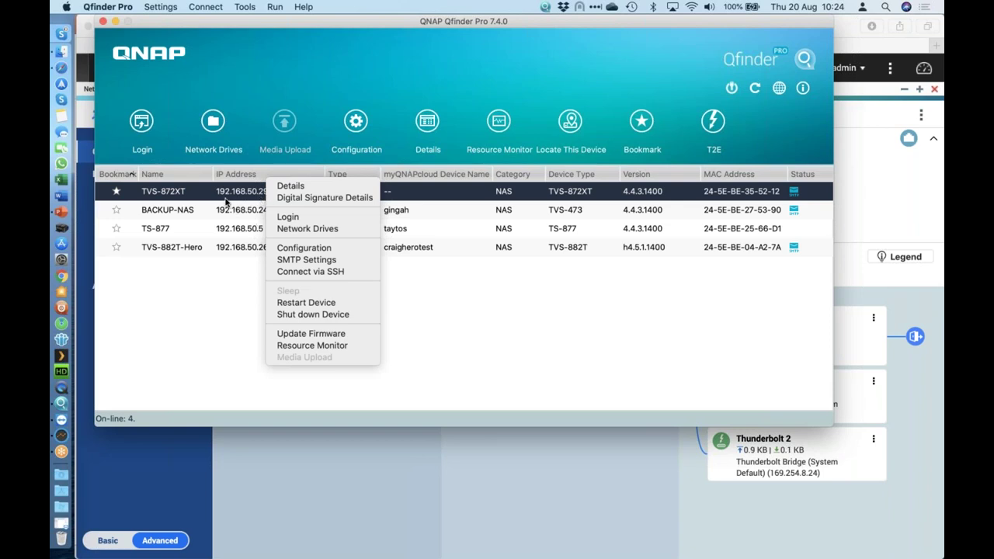
{"action": "left_click", "coordinate": [256, 395]}
{"action": "left_click", "coordinate": [318, 191]}
{"action": "left_click", "coordinate": [268, 179]}
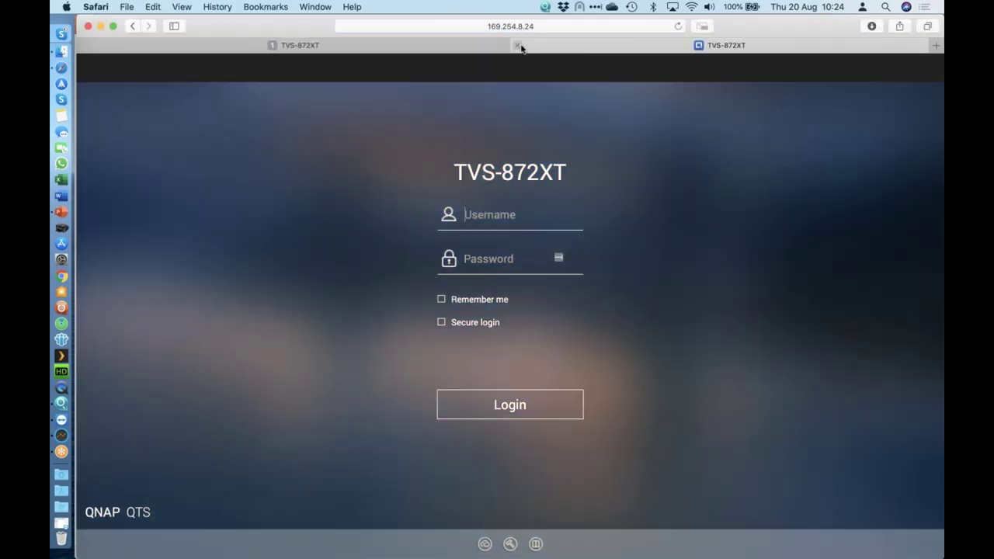
- Close the extra login page and move Qfinder Pro aside to reveal the QTS page
{"action": "left_click", "coordinate": [522, 45]}
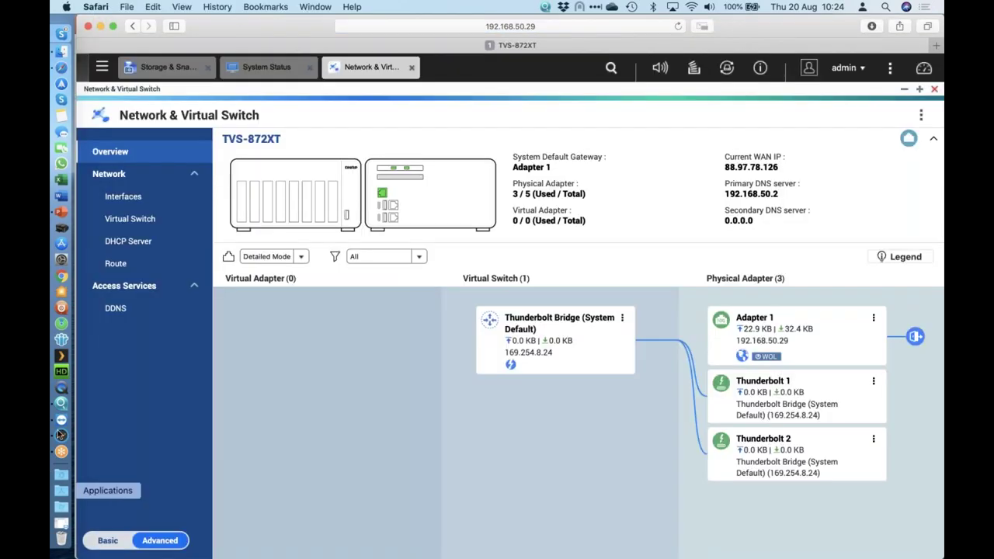
{"action": "left_click", "coordinate": [62, 405]}
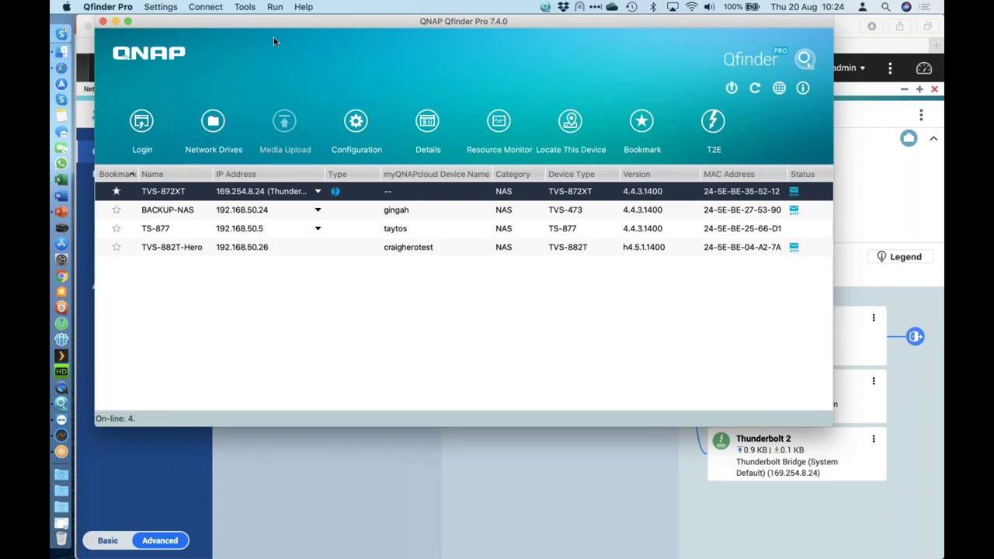
{"action": "left_click_drag", "start_coordinate": [262, 25], "coordinate": [318, 97]}
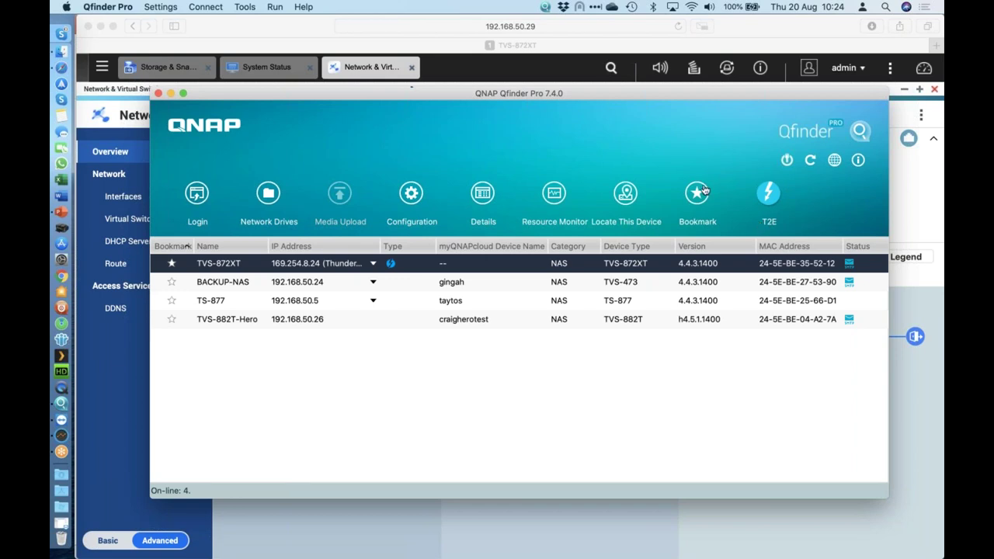
- Bring the QTS overview back in front, showing Thunderbolt Bridge at 169.254.8.24
{"action": "left_click", "coordinate": [261, 27]}
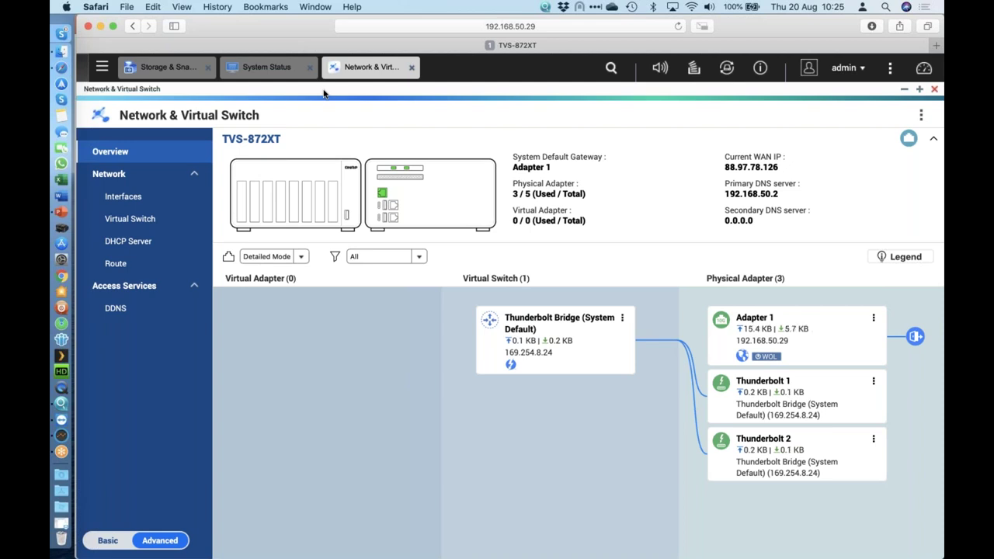
- Confirm the Mac's Thunderbolt Bridge has self-assigned 169.254.72.208, then close Network preferences
{"action": "left_click", "coordinate": [59, 263]}
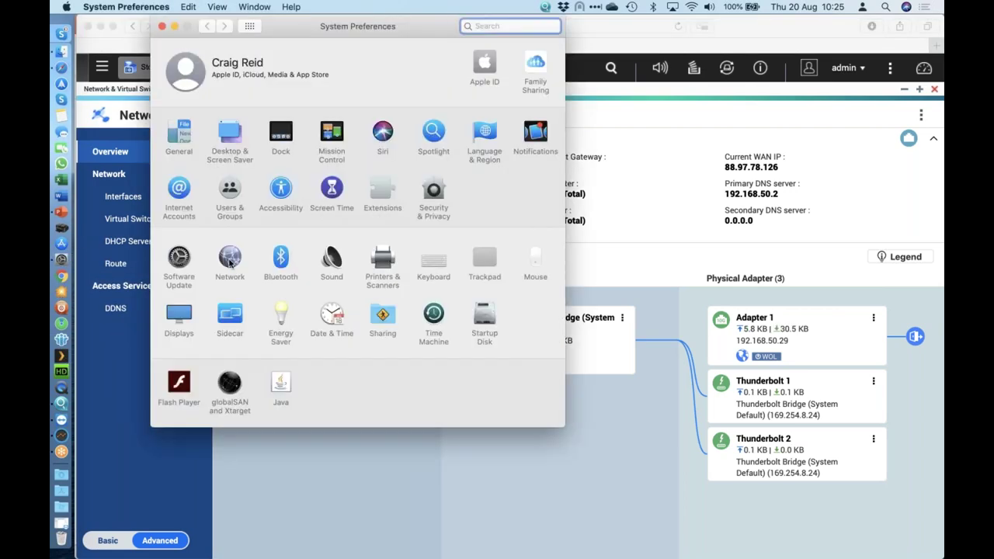
{"action": "left_click", "coordinate": [230, 264]}
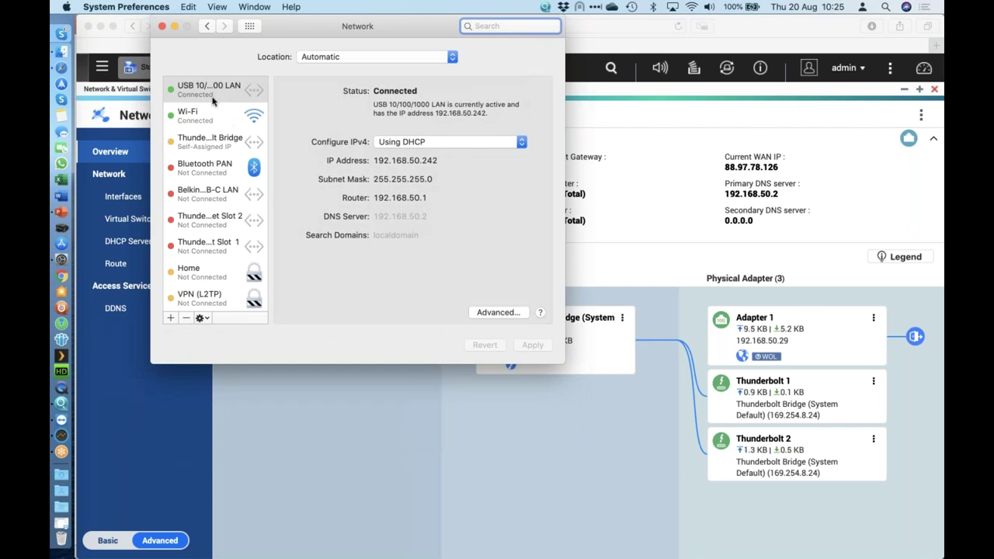
{"action": "left_click", "coordinate": [211, 148]}
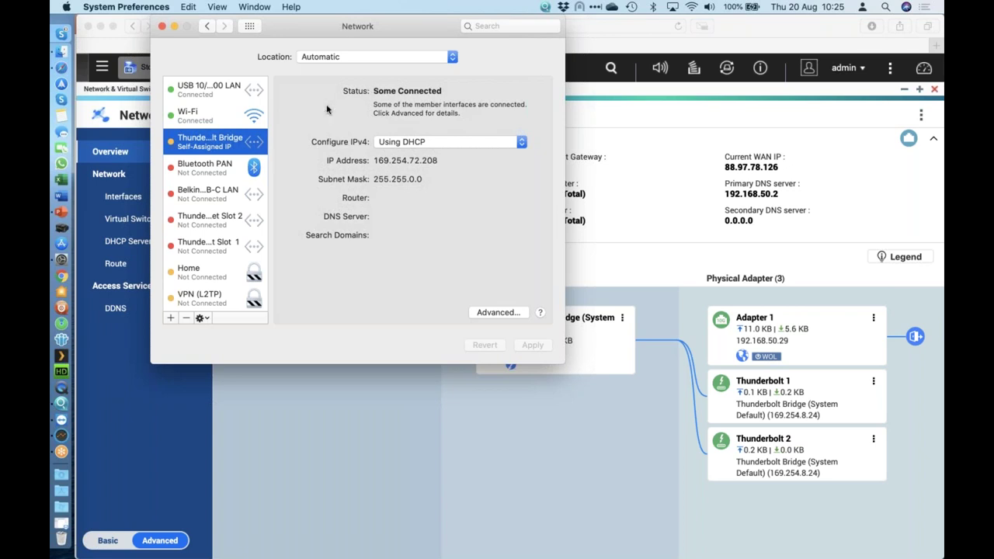
{"action": "left_click", "coordinate": [161, 26]}
- In Finder's Network, connect to TVS-872XT(Thunderbolt) to show Data, home, homes, Public and Web
{"action": "left_click", "coordinate": [61, 52]}
{"action": "scroll", "coordinate": [323, 247], "scroll_direction": "down", "scroll_amount": 5}
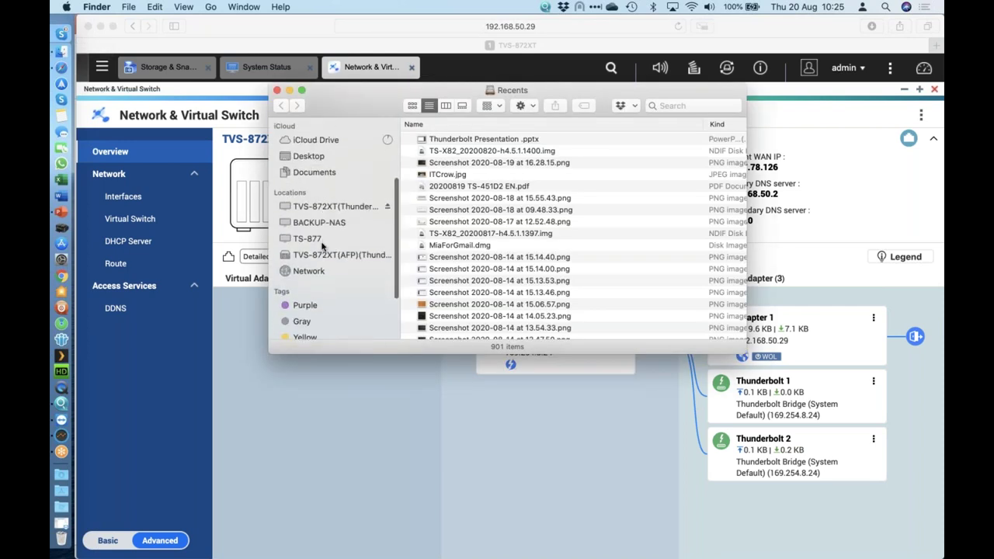
{"action": "left_click", "coordinate": [310, 271]}
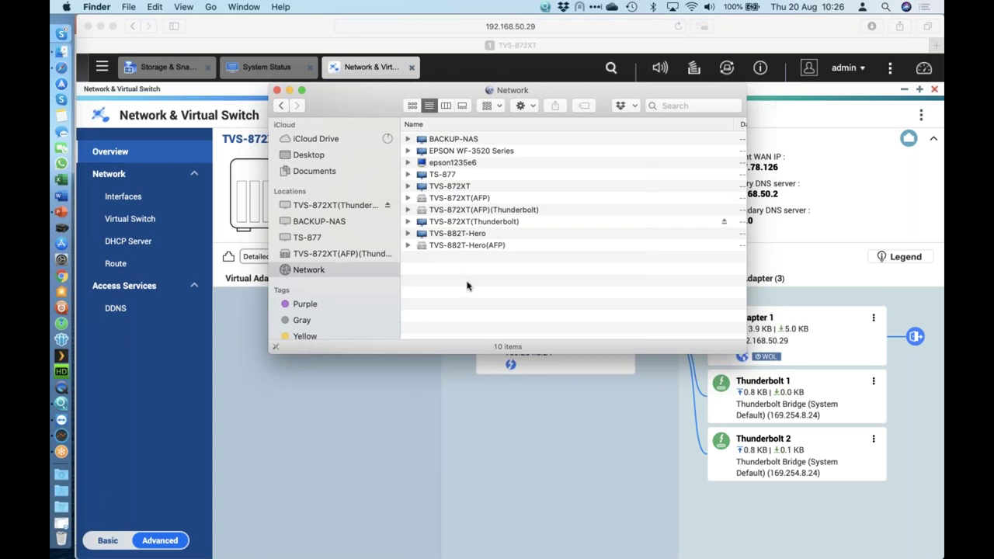
{"action": "left_click", "coordinate": [455, 224]}
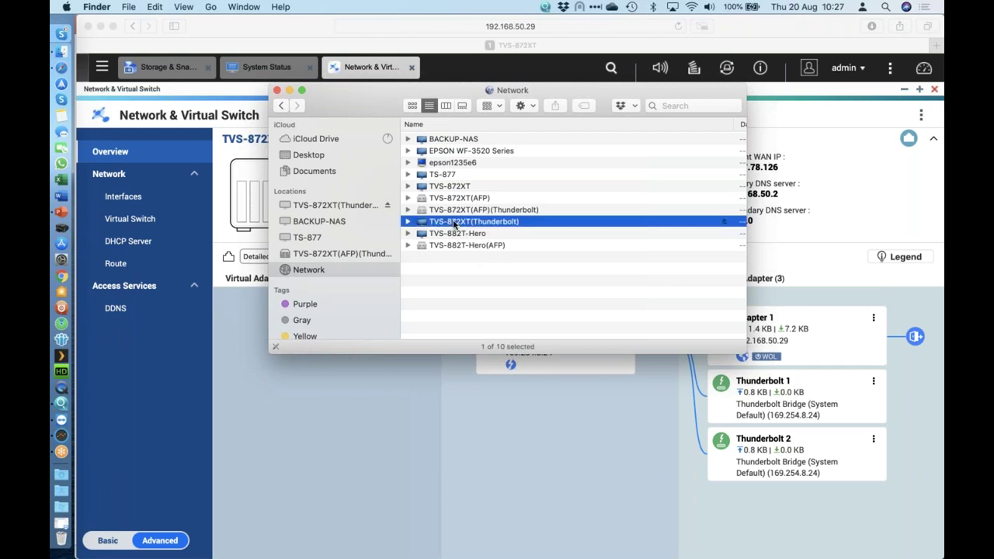
{"action": "double_click", "coordinate": [455, 223]}
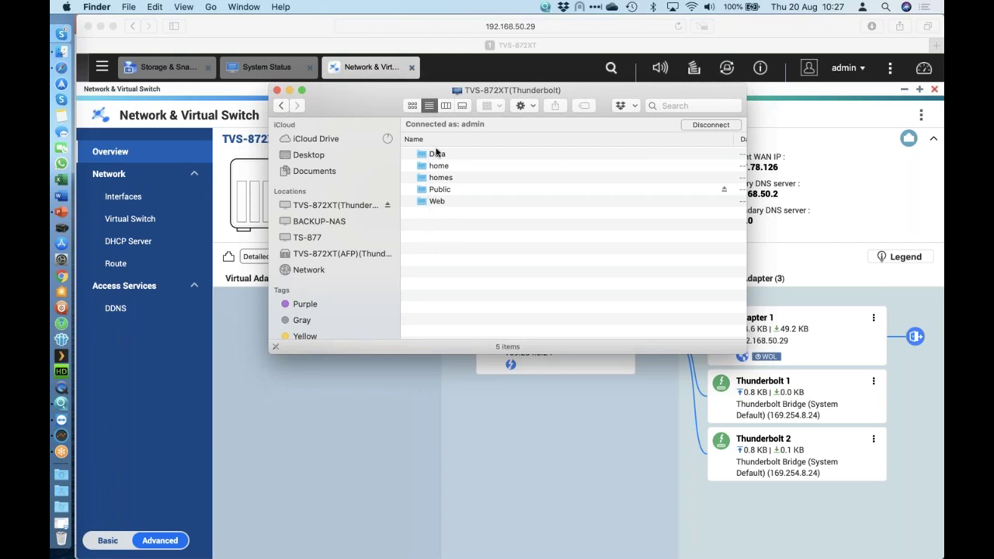
{"action": "left_click", "coordinate": [101, 69]}
- Review the Data, Public, Web and homes shared folders in Control Panel, then close it
{"action": "left_click", "coordinate": [102, 68]}
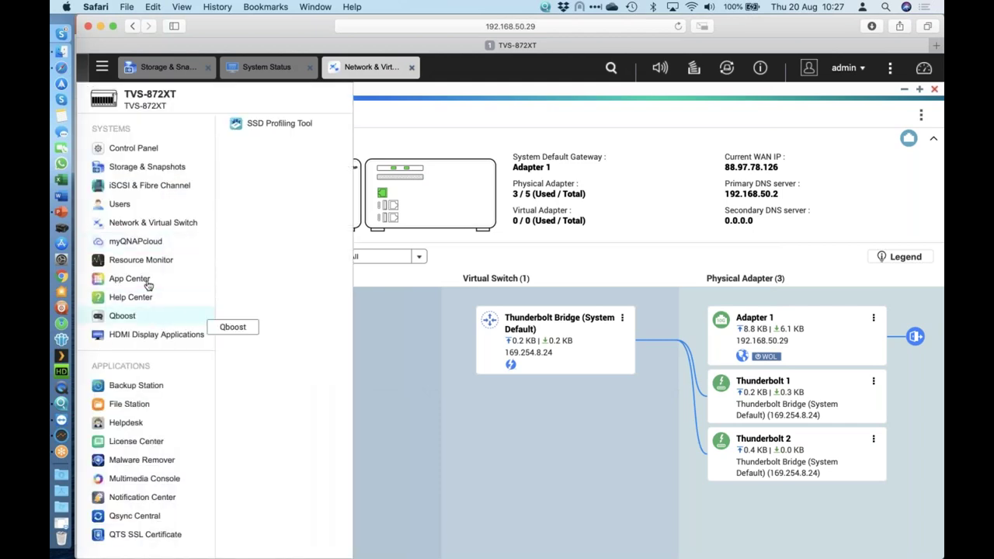
{"action": "left_click", "coordinate": [167, 149]}
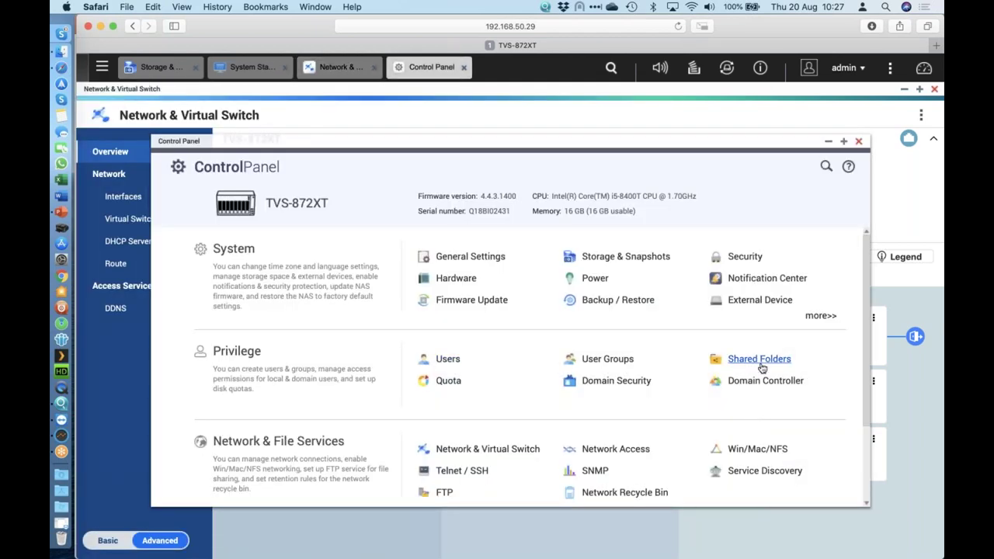
{"action": "left_click", "coordinate": [760, 359]}
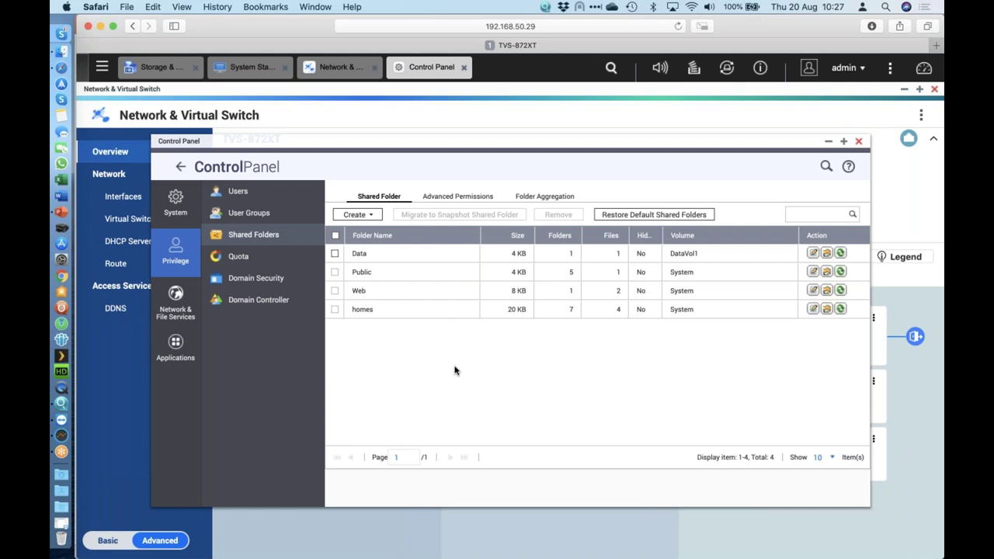
{"action": "left_click", "coordinate": [859, 145]}
{"action": "left_click", "coordinate": [62, 51]}
{"action": "double_click", "coordinate": [456, 189]}
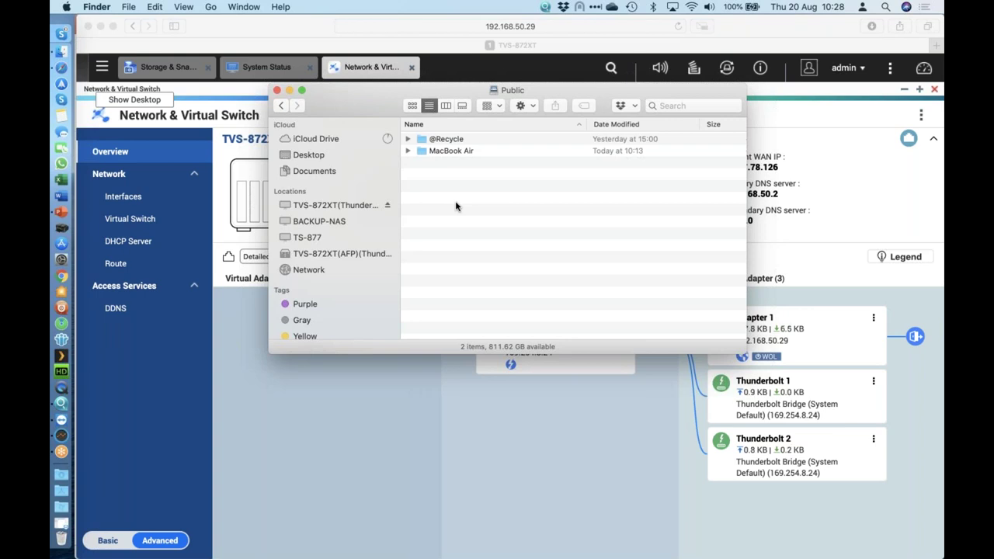
{"action": "left_click", "coordinate": [276, 91]}
{"action": "left_click", "coordinate": [84, 463]}
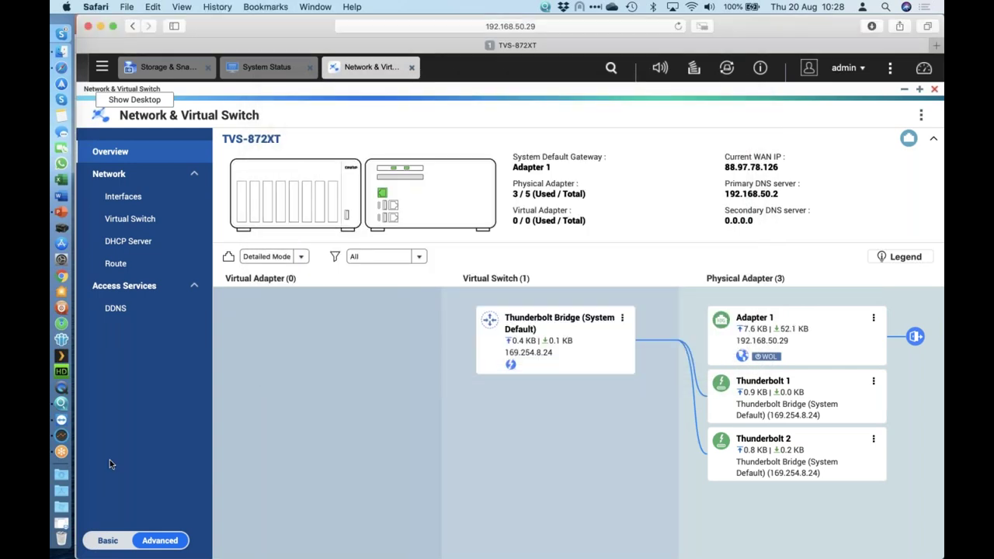
- Start the 5K RED, 1 GB, 16bit RGB speed test on /Volumes/Public and shift the window left
{"action": "left_click", "coordinate": [61, 437]}
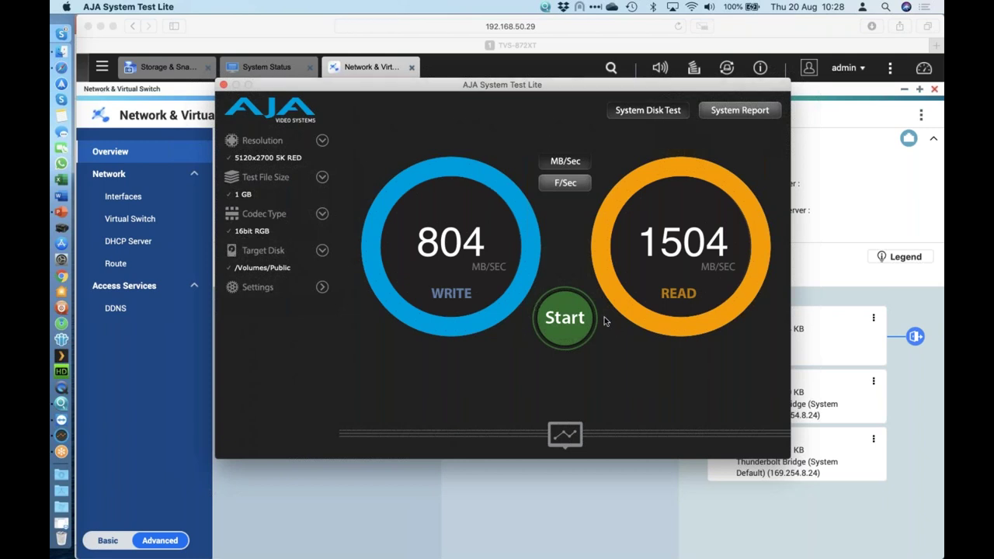
{"action": "left_click", "coordinate": [564, 322]}
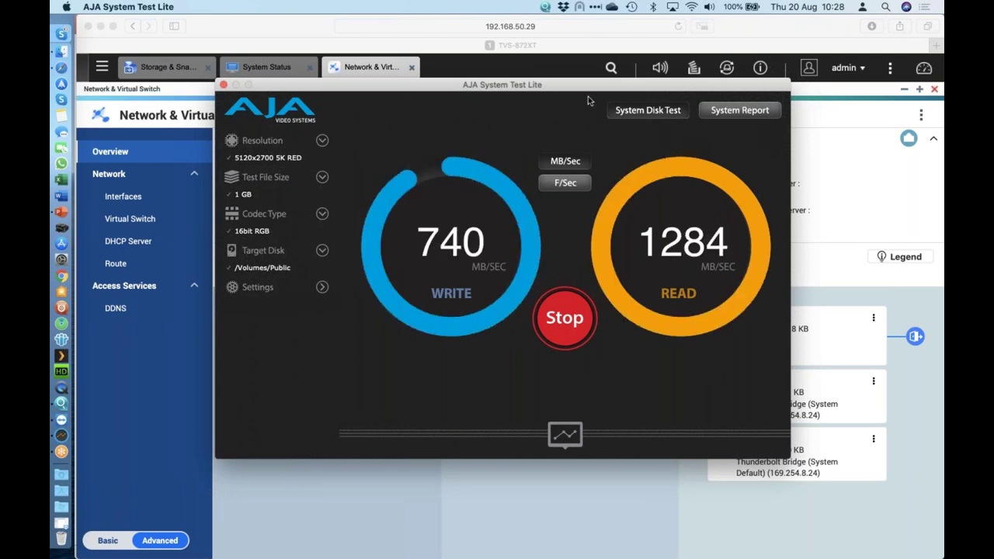
{"action": "left_click_drag", "start_coordinate": [585, 91], "coordinate": [299, 110]}
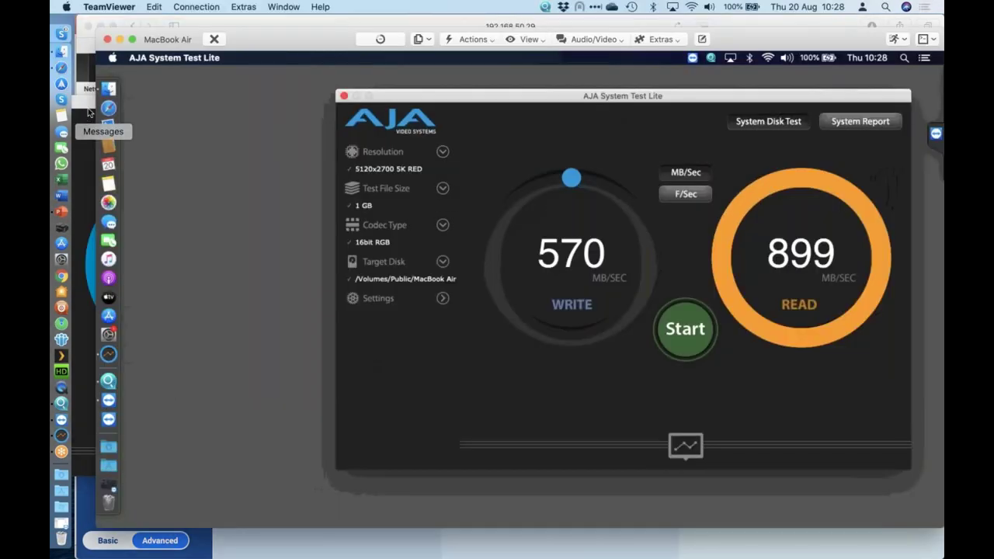
- Start the MacBook Air's Public share test alongside the local one and compare both Macs' results
{"action": "key", "text": "super+Tab"}
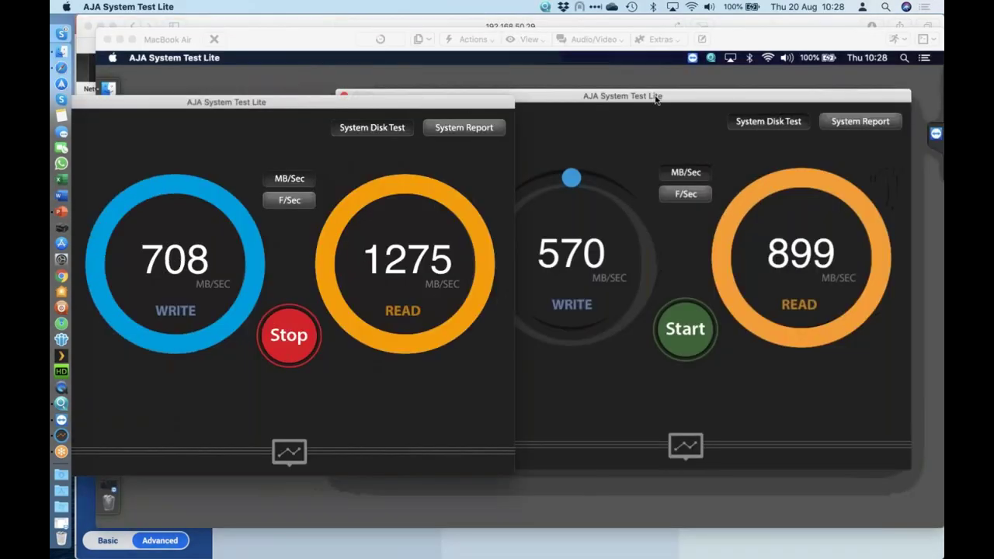
{"action": "left_click", "coordinate": [653, 120]}
{"action": "left_click", "coordinate": [686, 334]}
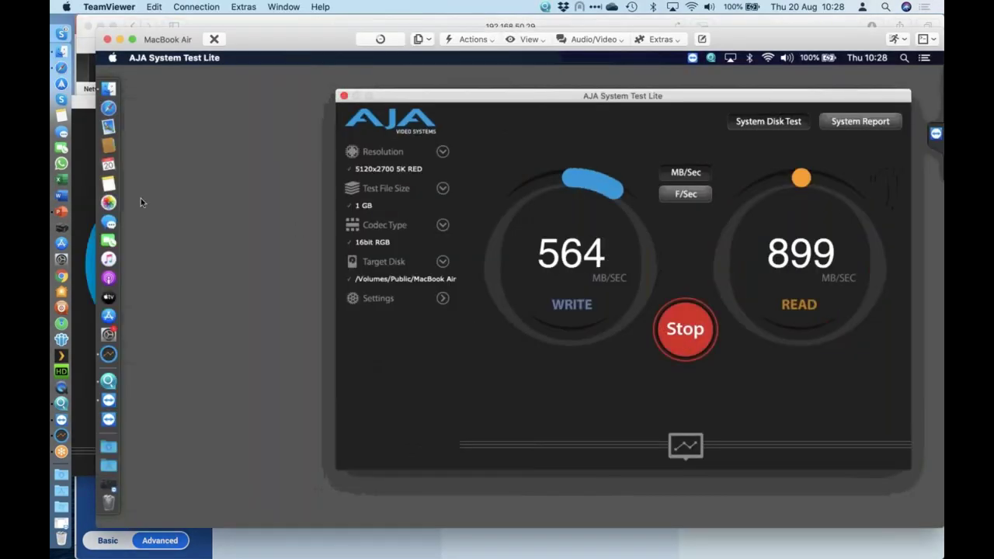
{"action": "key", "text": "super+Tab"}
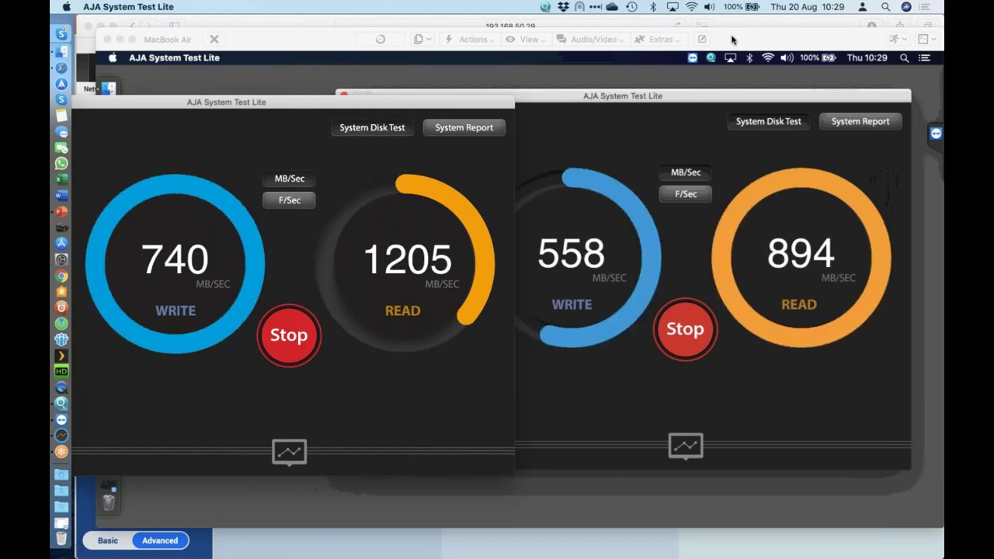
{"action": "left_click", "coordinate": [664, 24]}
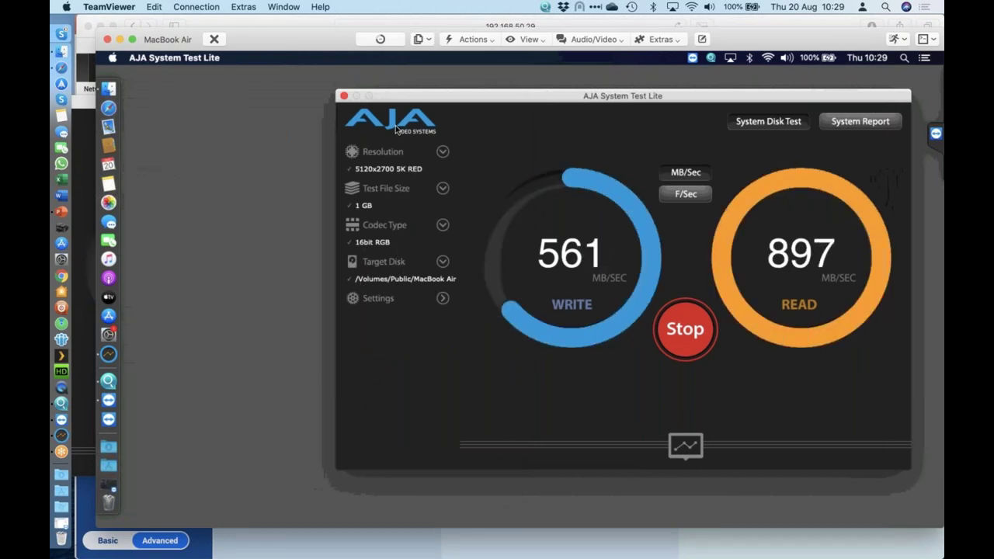
{"action": "key", "text": "super+Tab"}
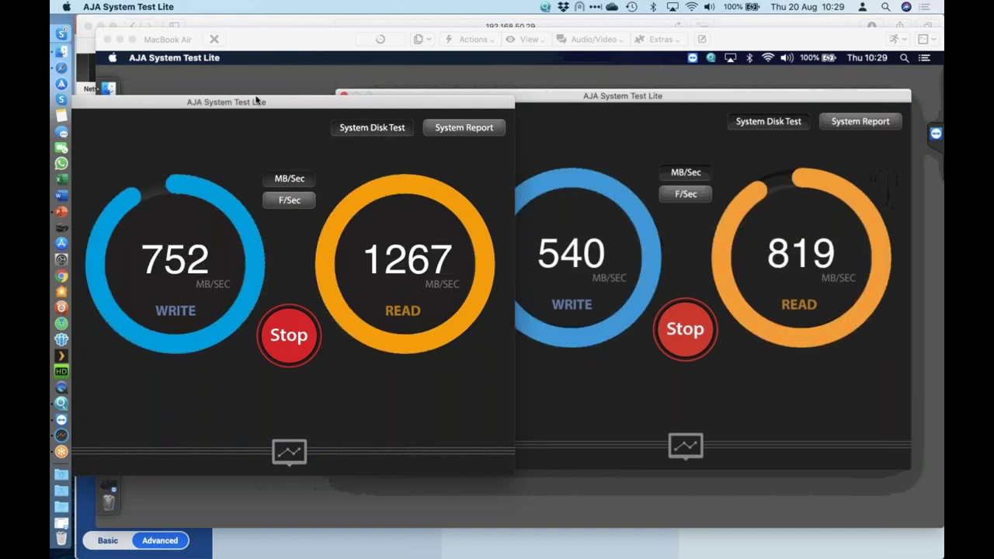
{"action": "left_click_drag", "start_coordinate": [252, 104], "coordinate": [392, 72]}
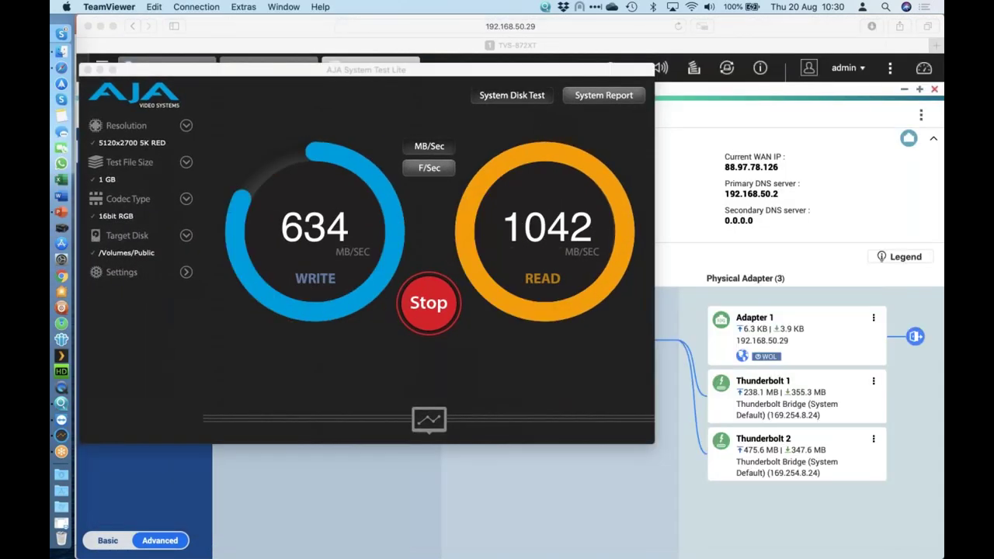
- Close the TeamViewer session, keep the local AJA test running, and return to the QTS page
{"action": "left_click", "coordinate": [214, 39]}
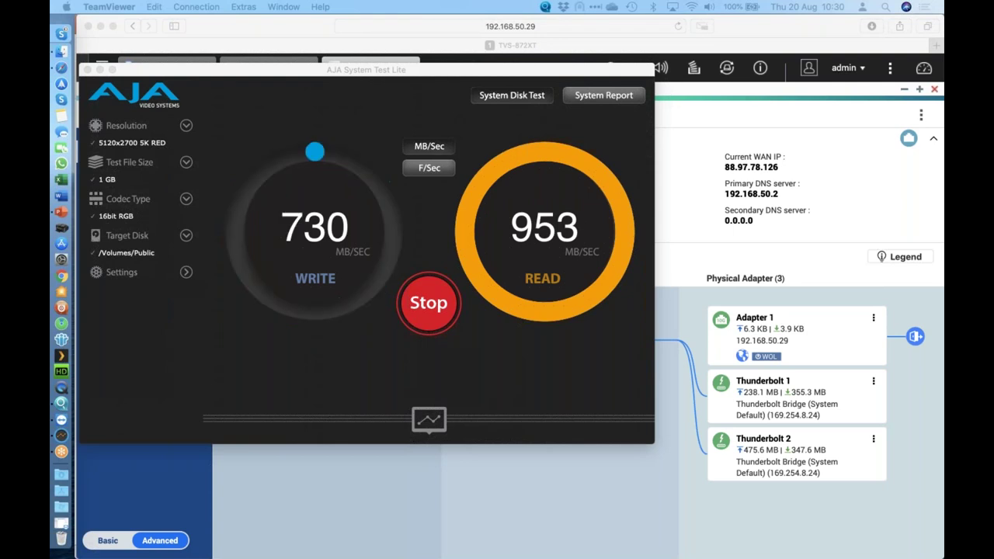
{"action": "left_click", "coordinate": [283, 74]}
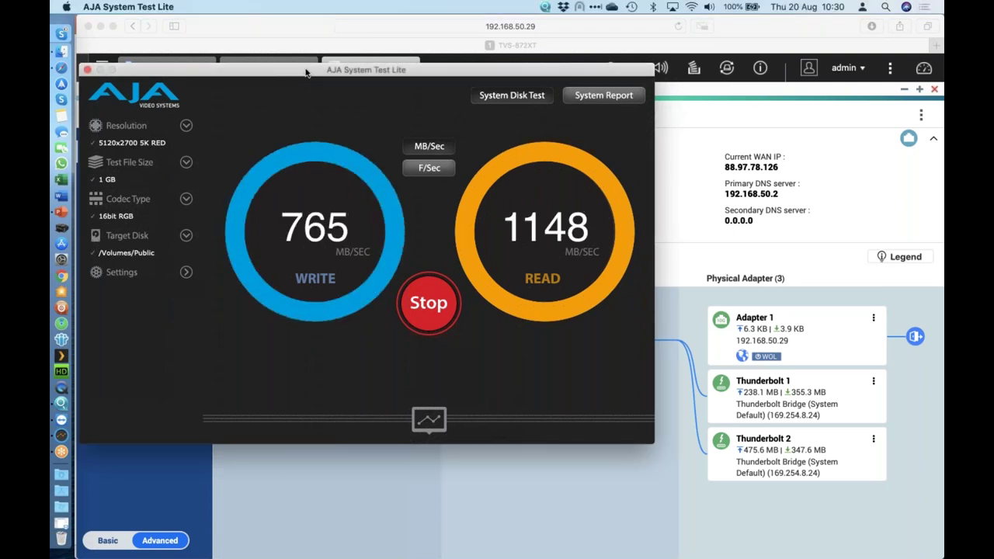
{"action": "left_click_drag", "start_coordinate": [283, 75], "coordinate": [340, 70]}
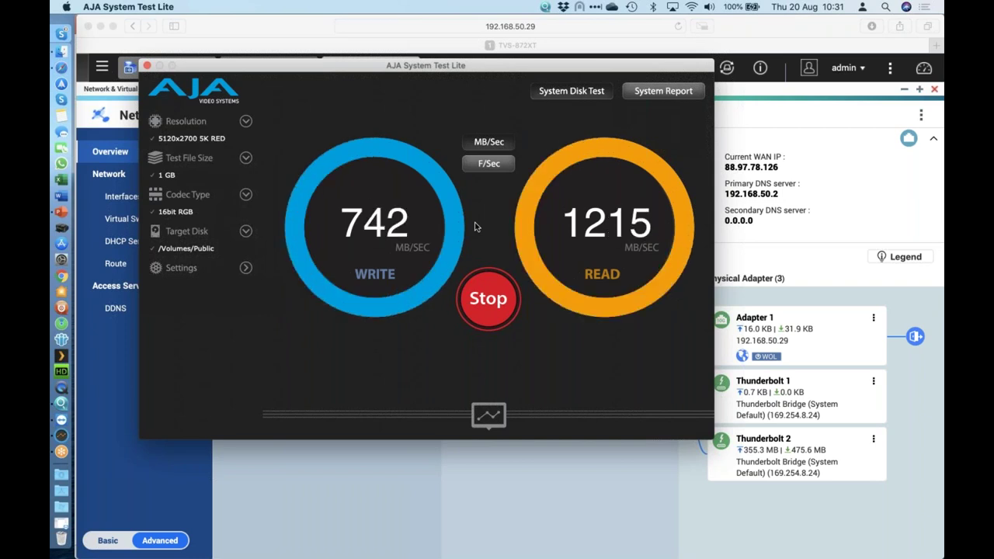
{"action": "left_click", "coordinate": [247, 27]}
{"action": "left_click", "coordinate": [102, 67]}
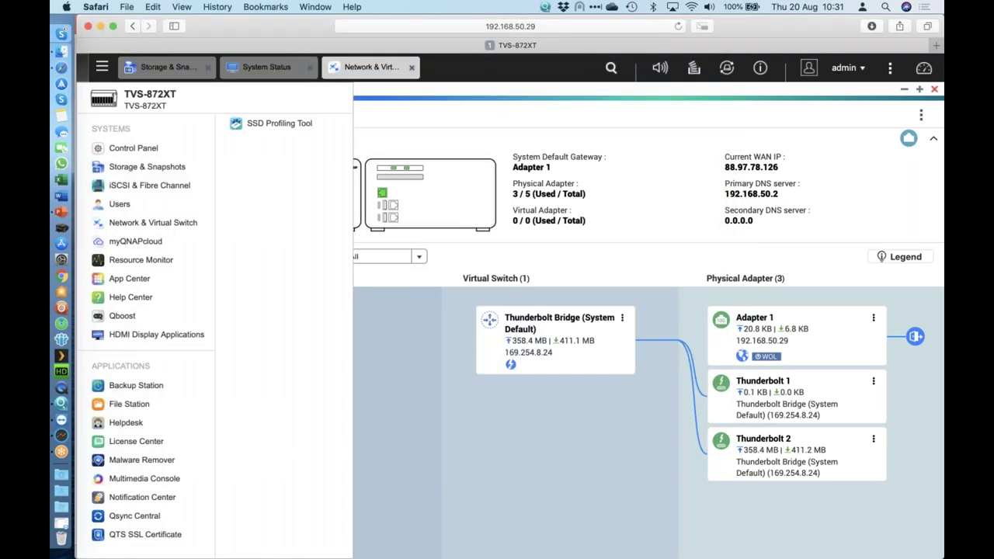
- Browse the Public share in File Station, including the ajadisktest files, and open MacBook Air's context menu
{"action": "left_click", "coordinate": [129, 403]}
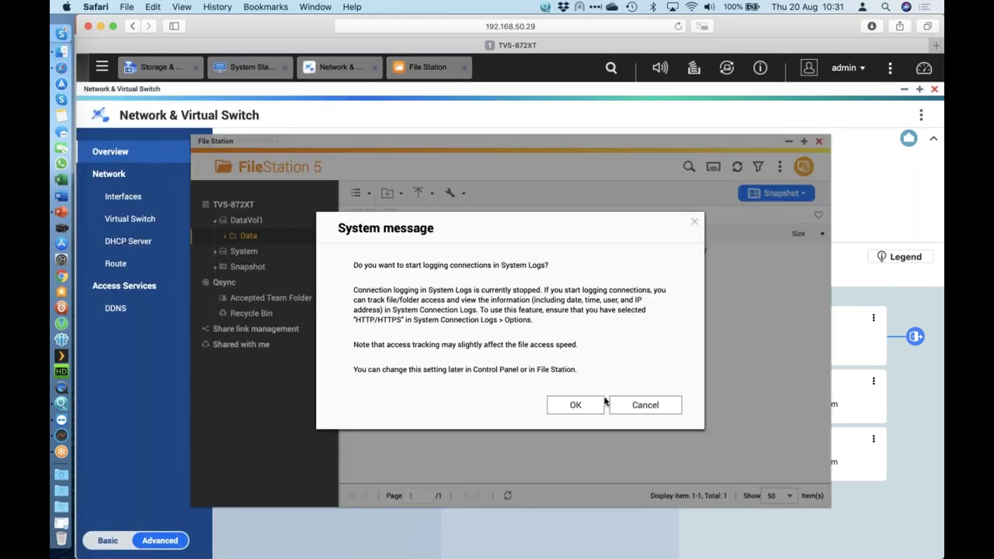
{"action": "left_click", "coordinate": [654, 407]}
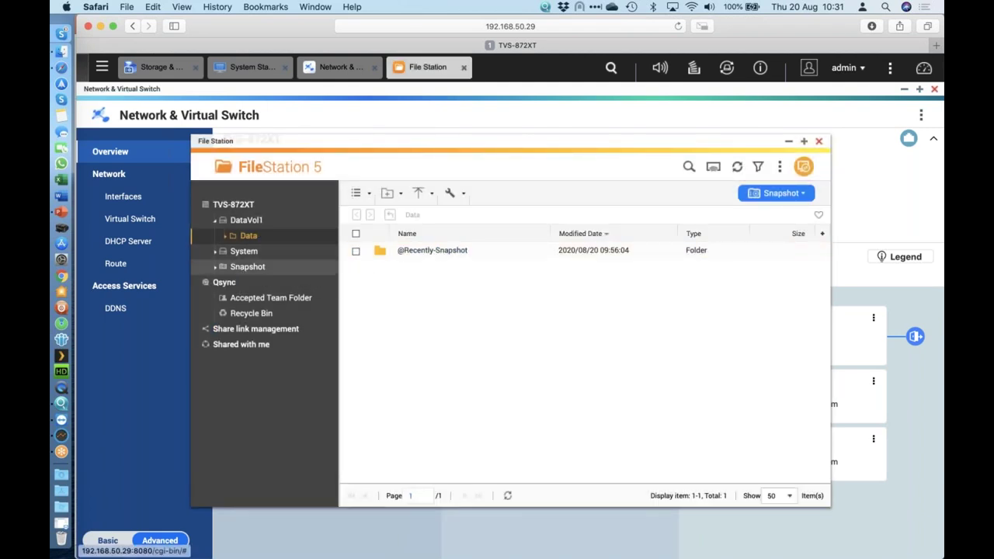
{"action": "left_click", "coordinate": [215, 251]}
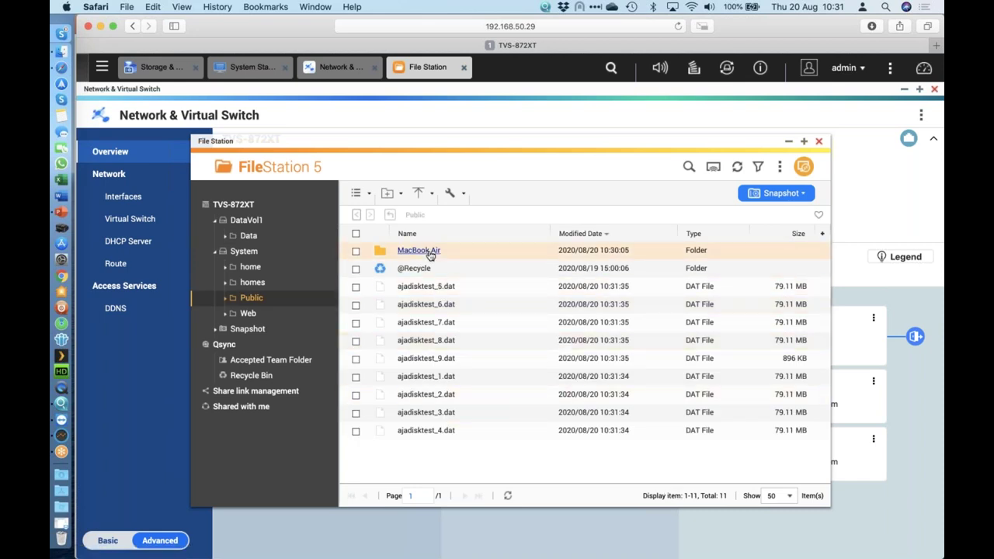
{"action": "right_click", "coordinate": [431, 255]}
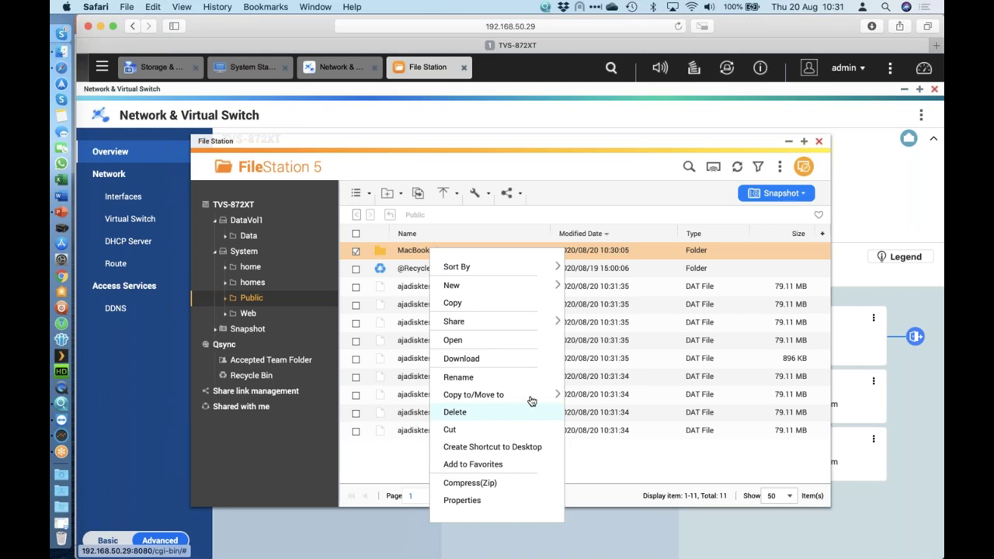
{"action": "mouse_move", "coordinate": [543, 322]}
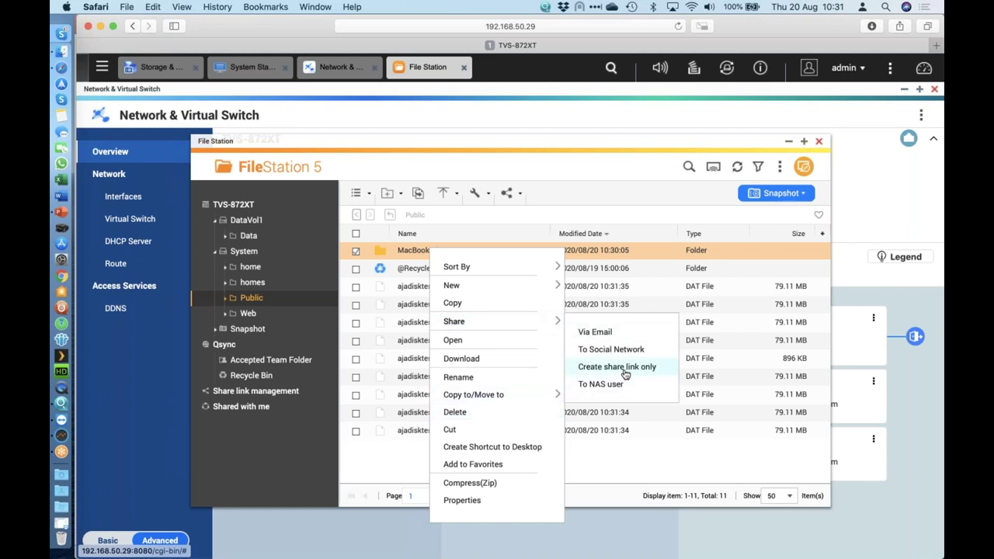
{"action": "left_click", "coordinate": [626, 375]}
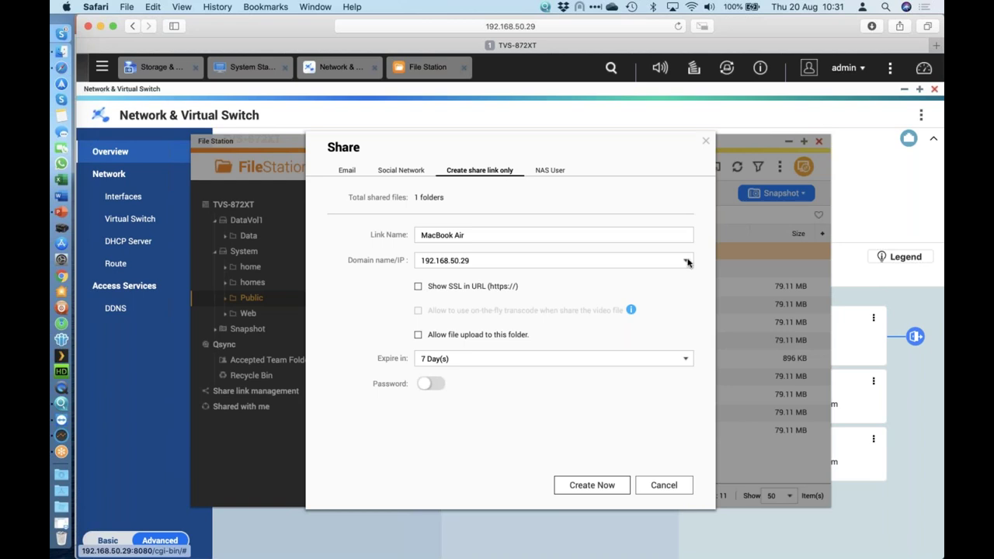
{"action": "left_click", "coordinate": [687, 261]}
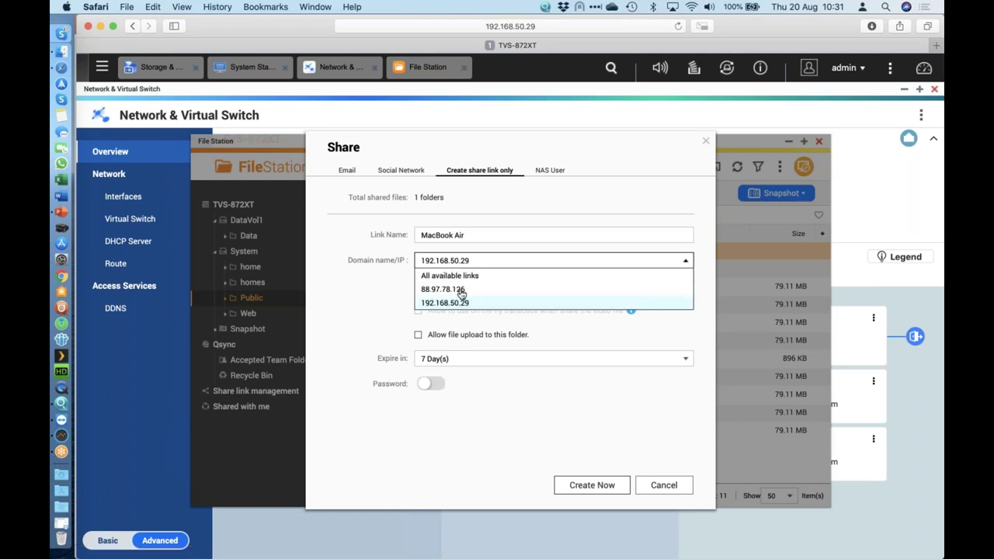
{"action": "left_click", "coordinate": [457, 288]}
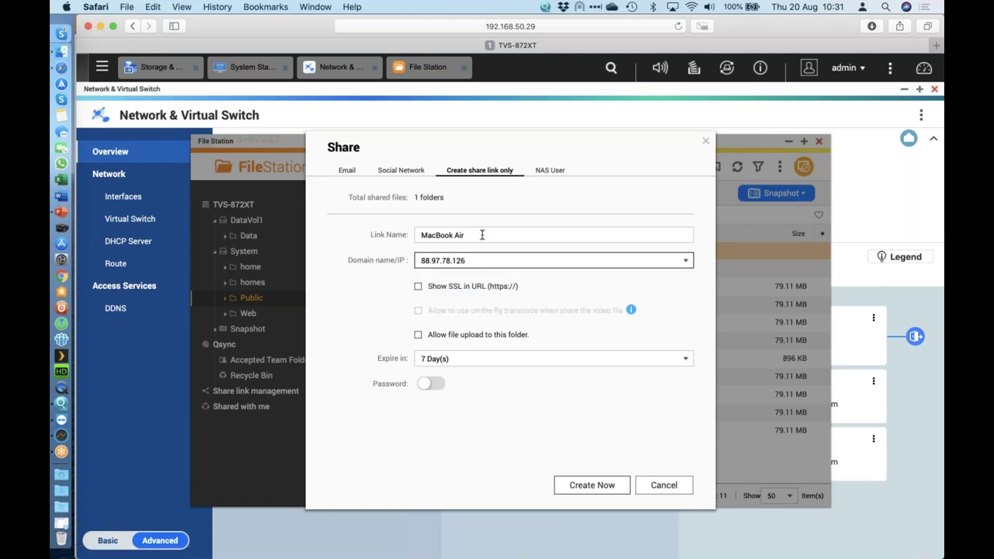
{"action": "triple_click", "coordinate": [482, 234]}
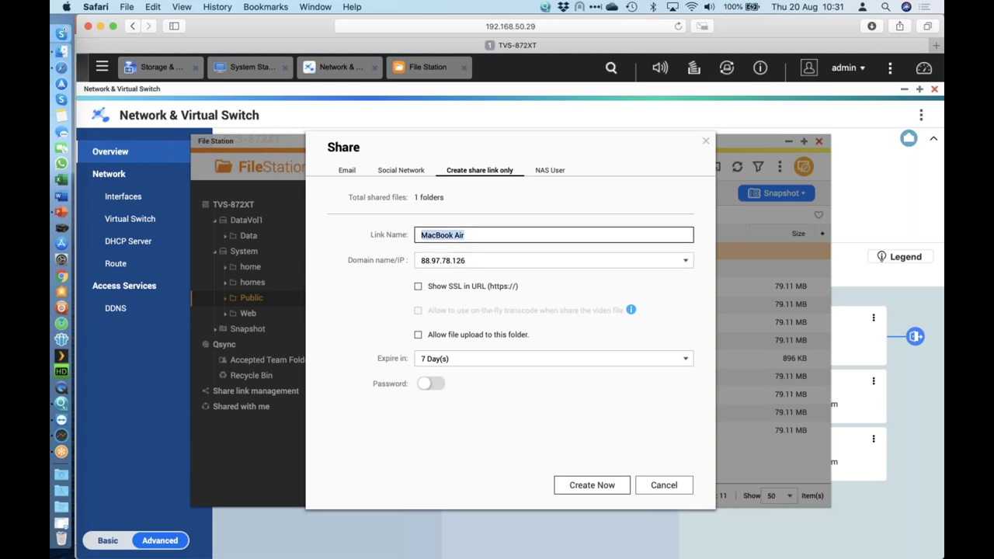
{"action": "type", "text": "C"}
{"action": "type", "text": "Or customer"}
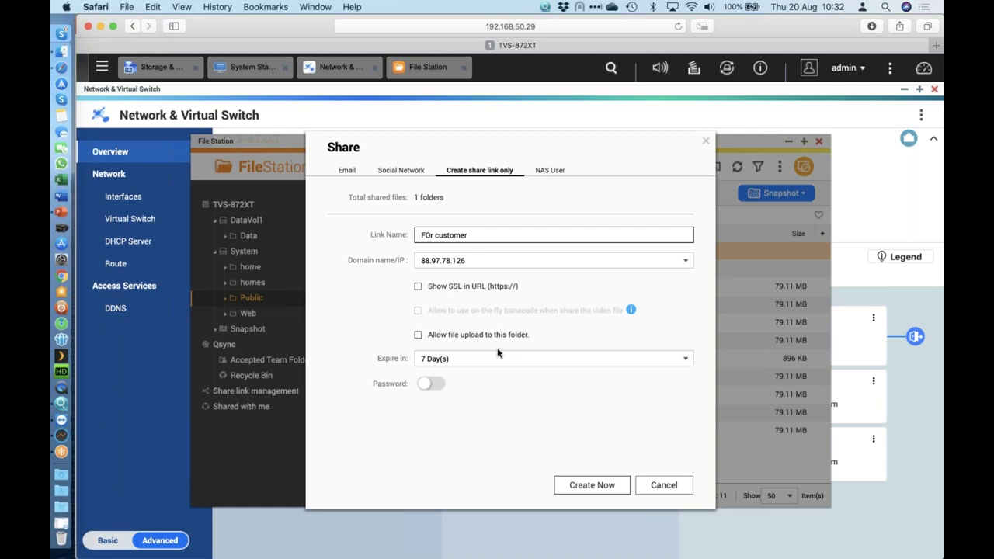
{"action": "left_click", "coordinate": [429, 383]}
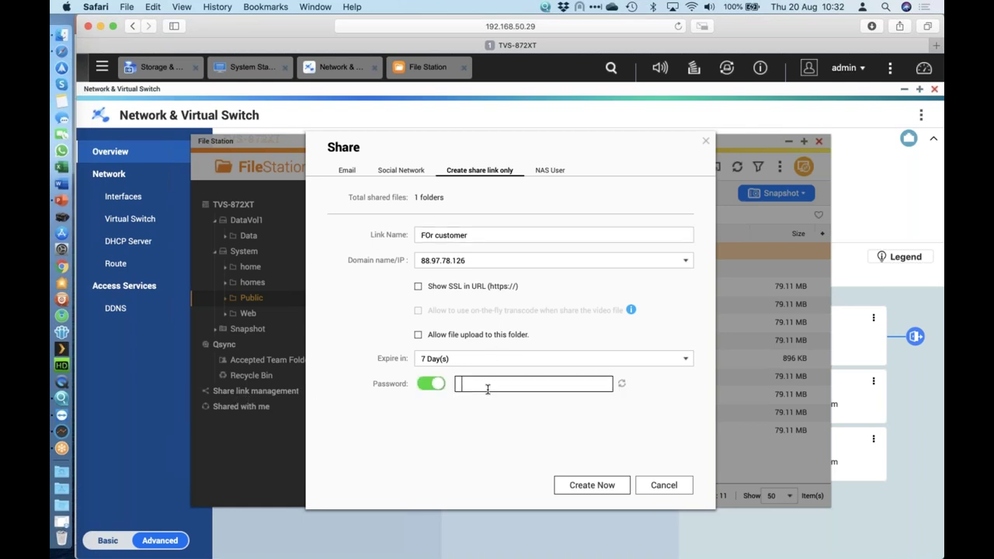
{"action": "left_click", "coordinate": [592, 485]}
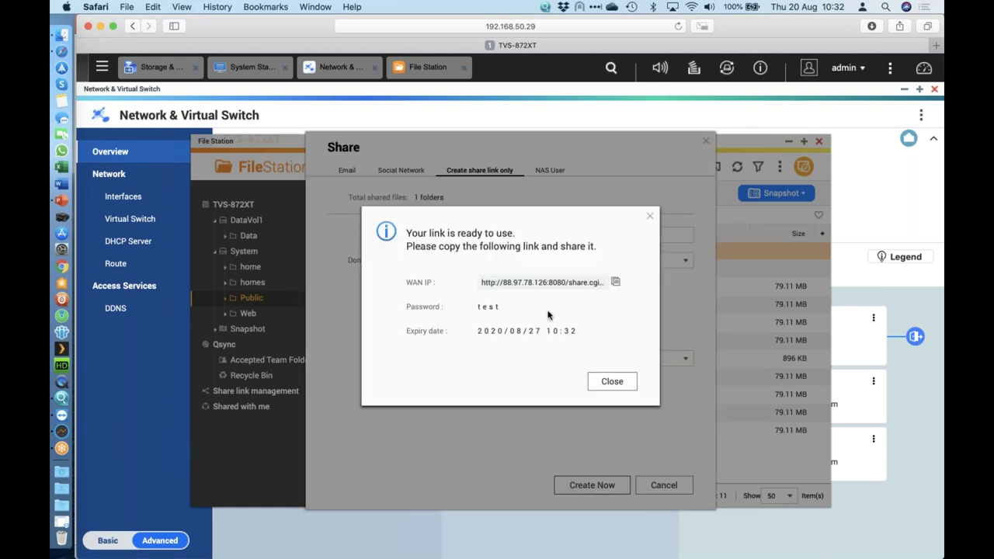
{"action": "left_click", "coordinate": [616, 282]}
- Stop sharing the 'FOr customer' link in Share link management, then close File Station
{"action": "left_click", "coordinate": [612, 382]}
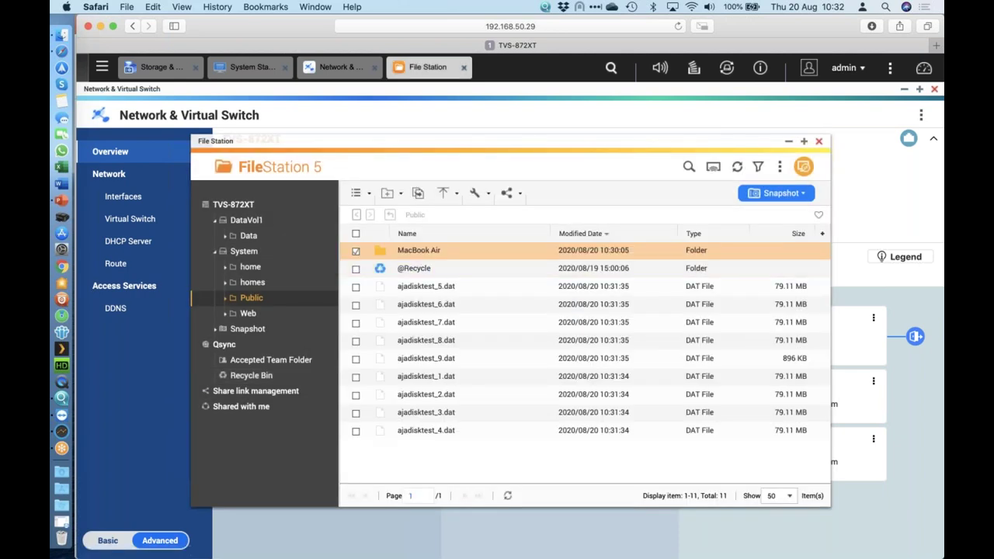
{"action": "left_click", "coordinate": [292, 393]}
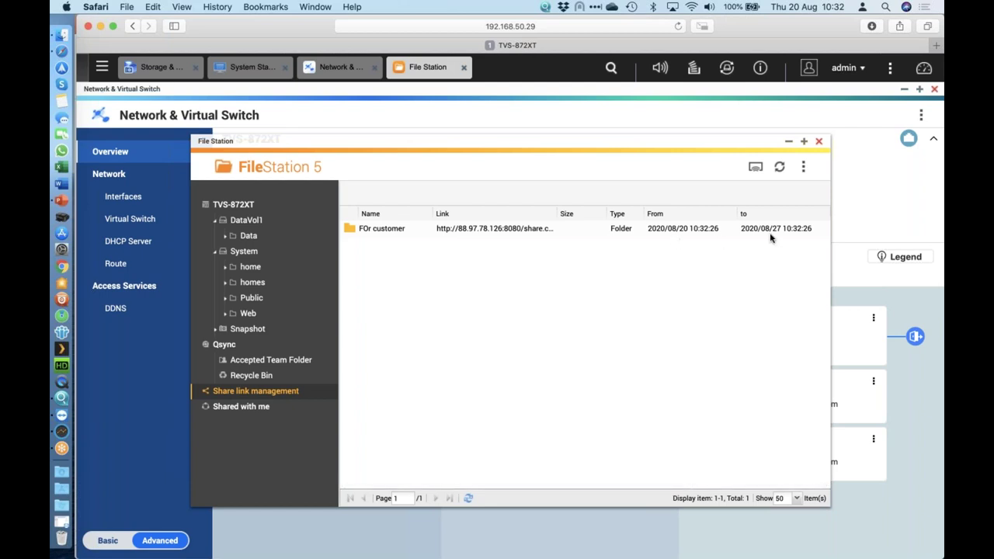
{"action": "left_click", "coordinate": [483, 229]}
{"action": "right_click", "coordinate": [398, 229]}
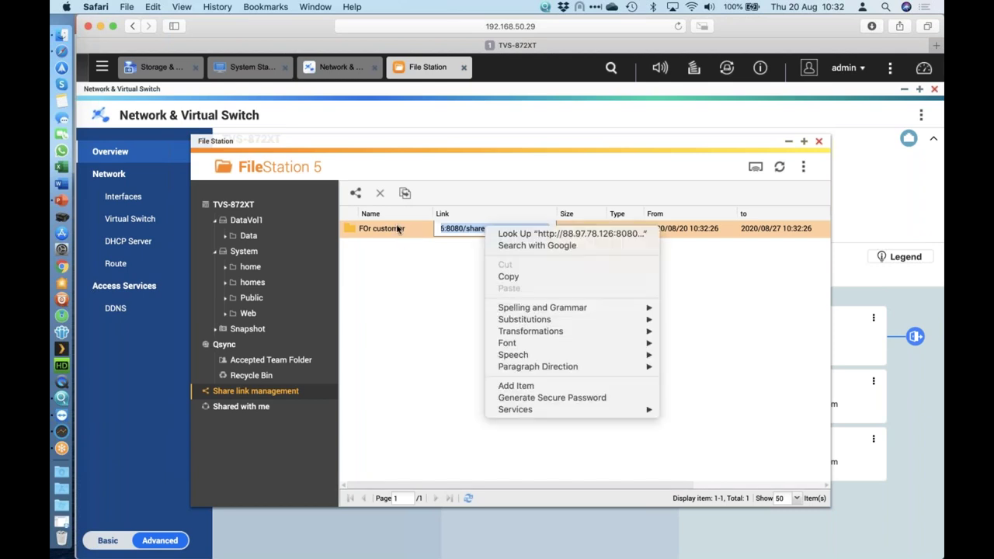
{"action": "right_click", "coordinate": [397, 228]}
{"action": "left_click", "coordinate": [445, 264]}
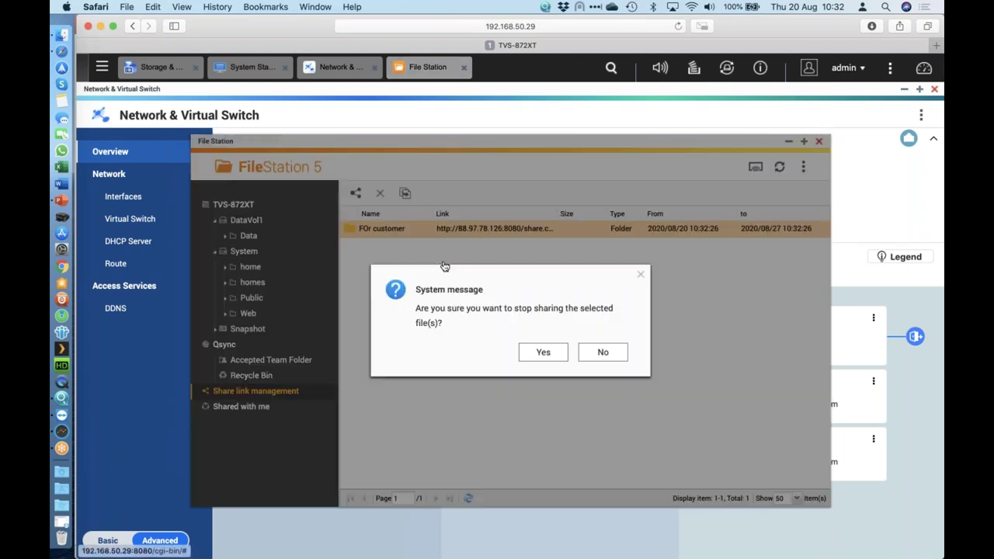
{"action": "left_click", "coordinate": [543, 353]}
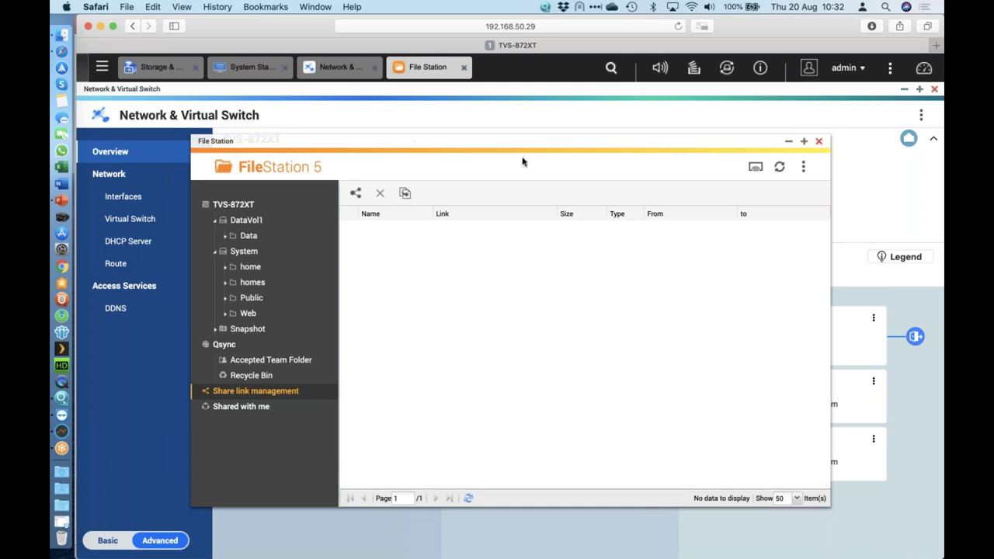
{"action": "left_click", "coordinate": [820, 143]}
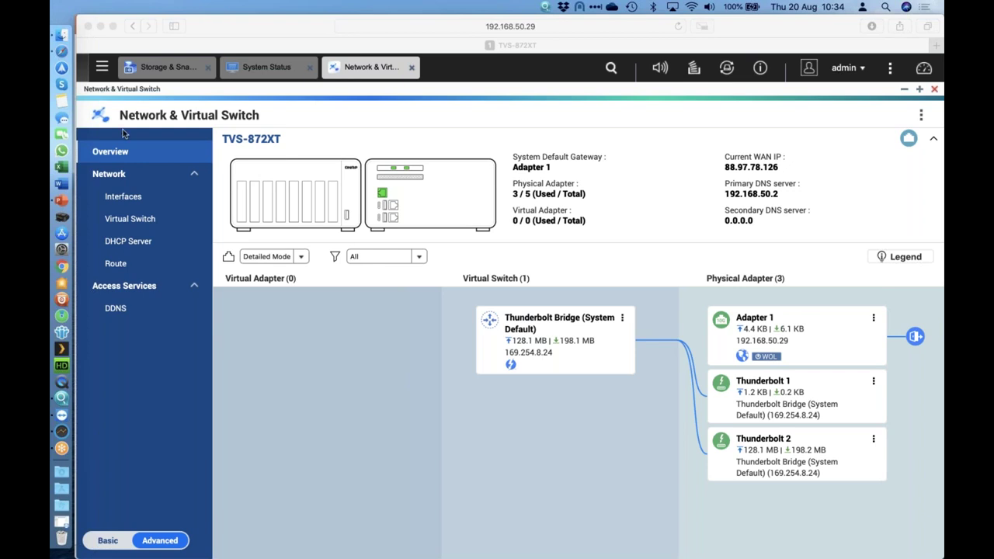
- Quit AJA System Test Lite and relaunch it through Spotlight
{"action": "left_click", "coordinate": [61, 447]}
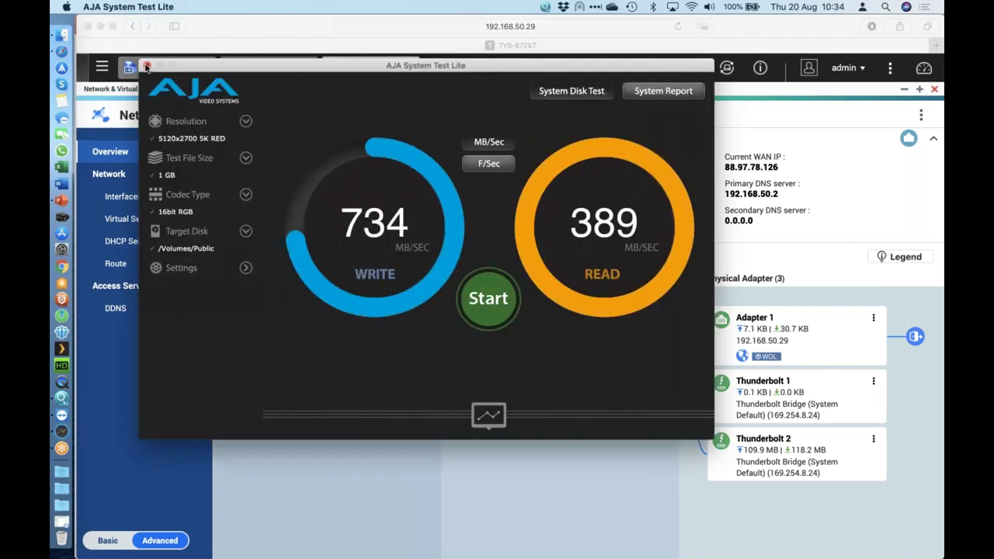
{"action": "left_click", "coordinate": [147, 65]}
{"action": "key", "text": "super+space"}
{"action": "type", "text": "aja"}
{"action": "key", "text": "Return"}
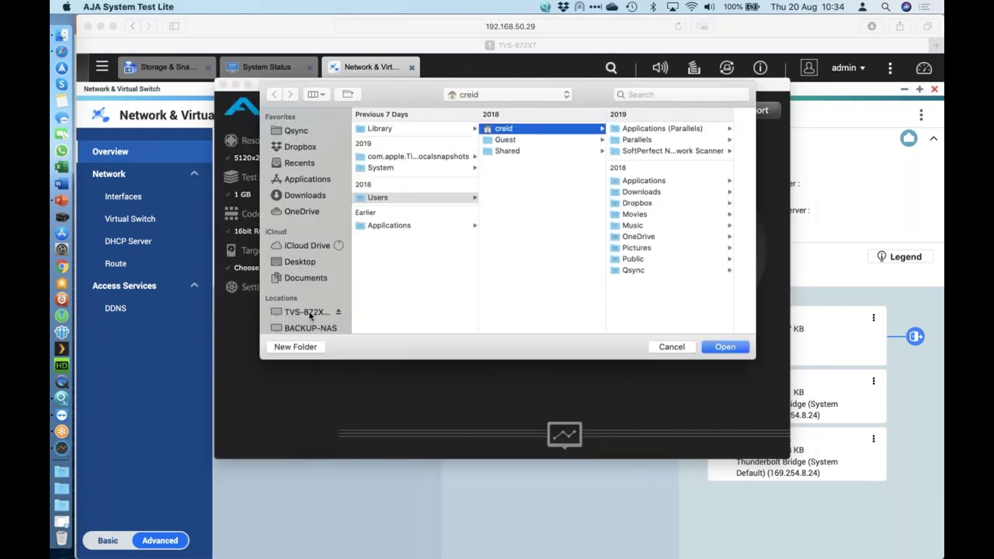
- Set the target disk to the TVS-872XT's Data share, /Volumes/Data
{"action": "left_click", "coordinate": [309, 312]}
{"action": "left_click", "coordinate": [404, 221]}
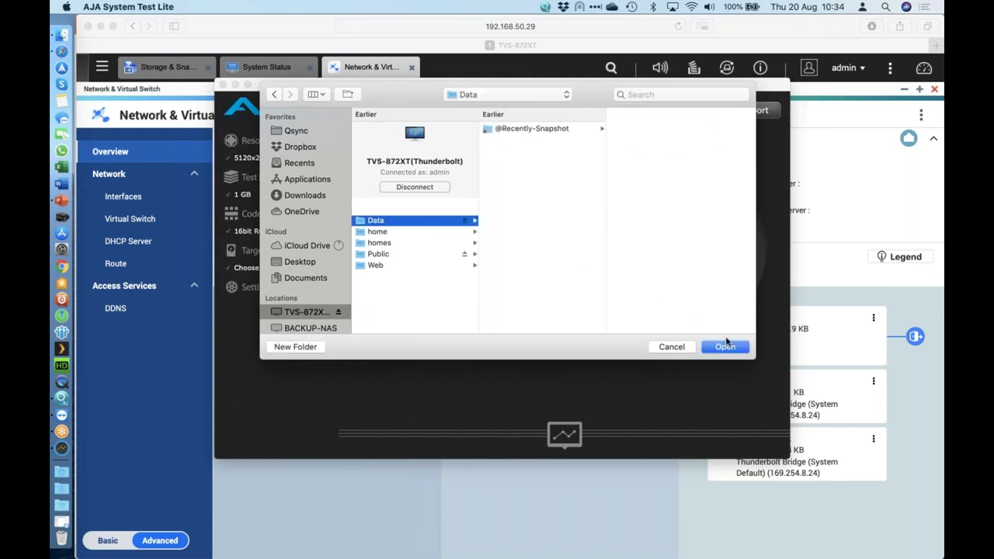
{"action": "left_click", "coordinate": [736, 349]}
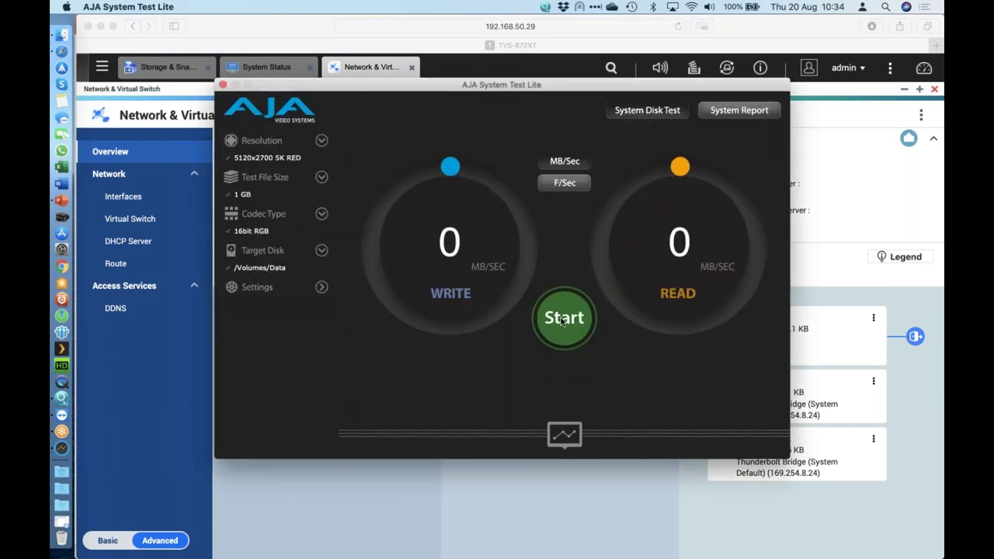
- Run the /Volumes/Data disk test and stop it near 404 MB/sec write, 1230 MB/sec read
{"action": "left_click", "coordinate": [563, 319]}
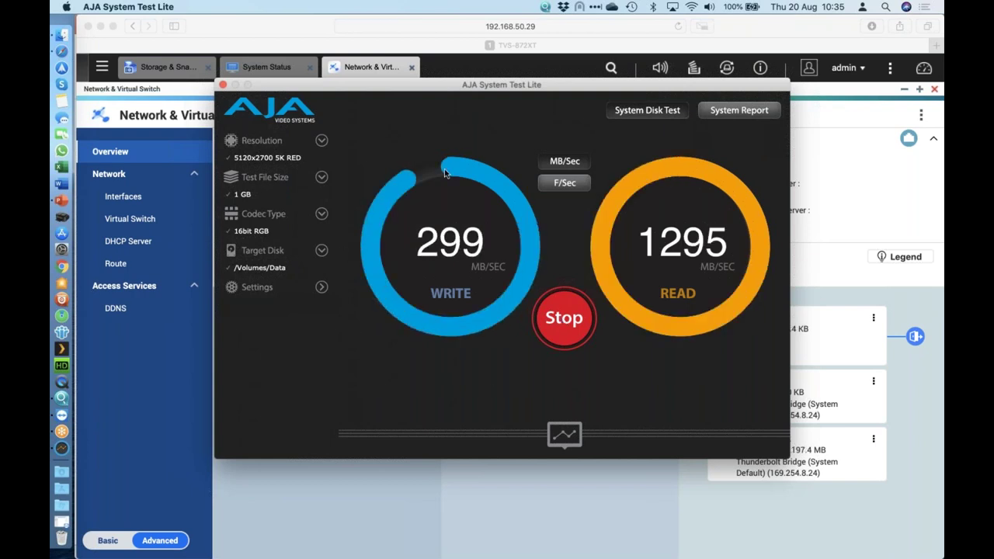
{"action": "left_click", "coordinate": [573, 318]}
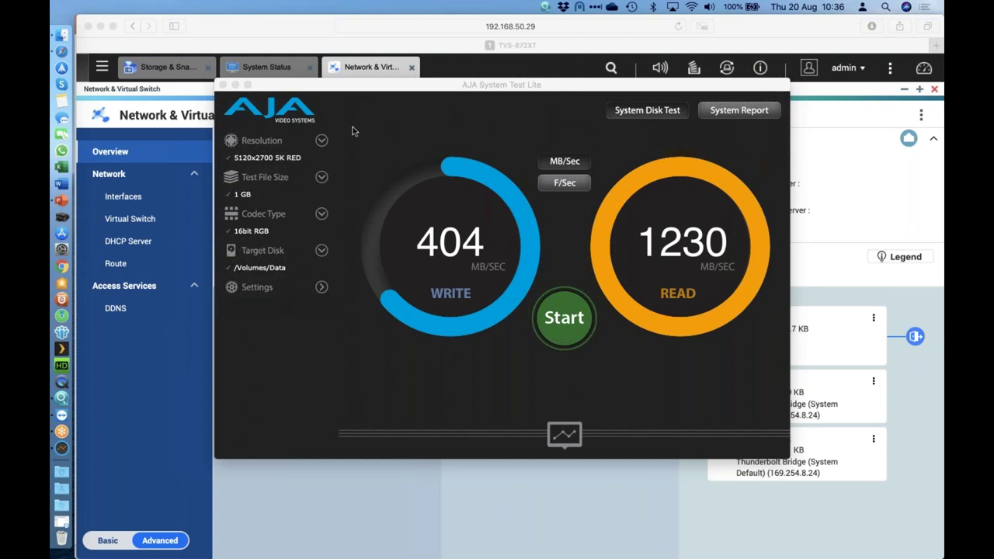
- Quit AJA System Test Lite and relaunch it through Spotlight
{"action": "left_click", "coordinate": [223, 85]}
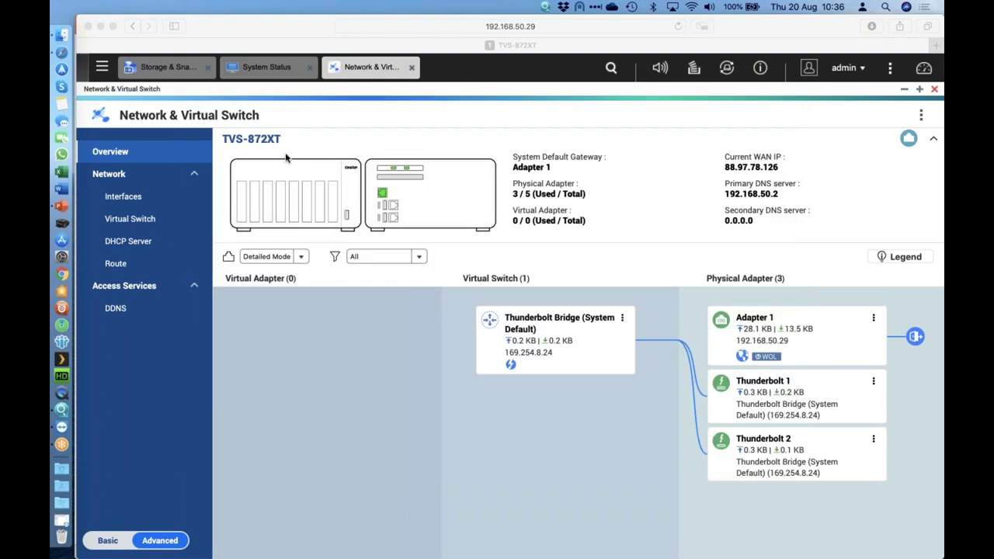
{"action": "key", "text": "super+space"}
{"action": "key", "text": "Escape"}
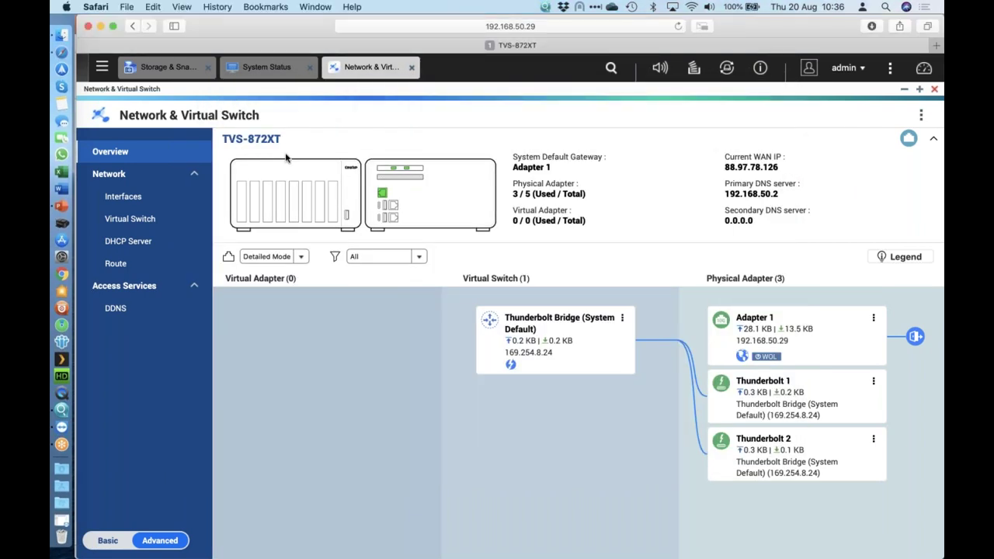
{"action": "key", "text": "super+space"}
{"action": "key", "text": "Return"}
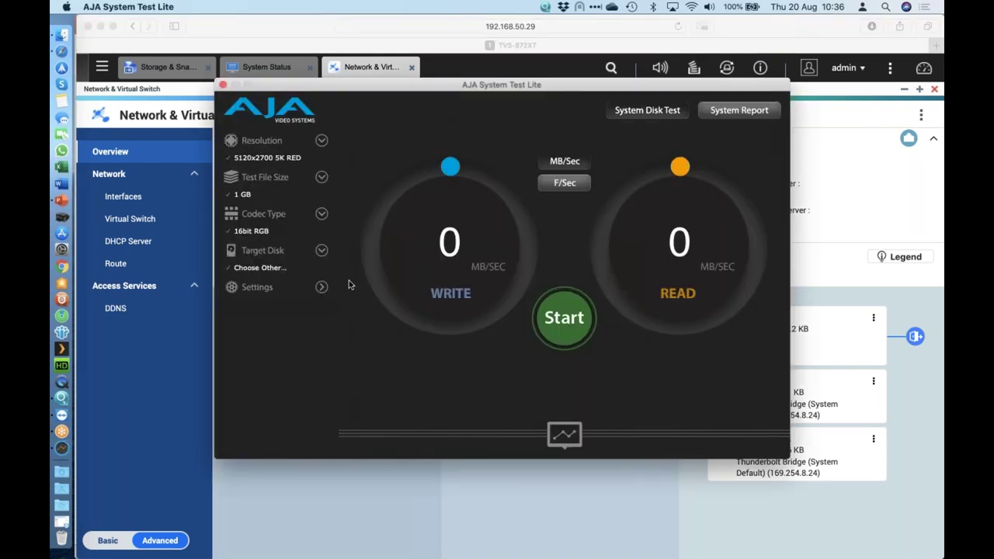
- Target the TVS-872XT Public share and run a speed test: 685 MB/sec write, 1059 MB/sec read
{"action": "left_click", "coordinate": [349, 279]}
{"action": "left_click", "coordinate": [307, 313]}
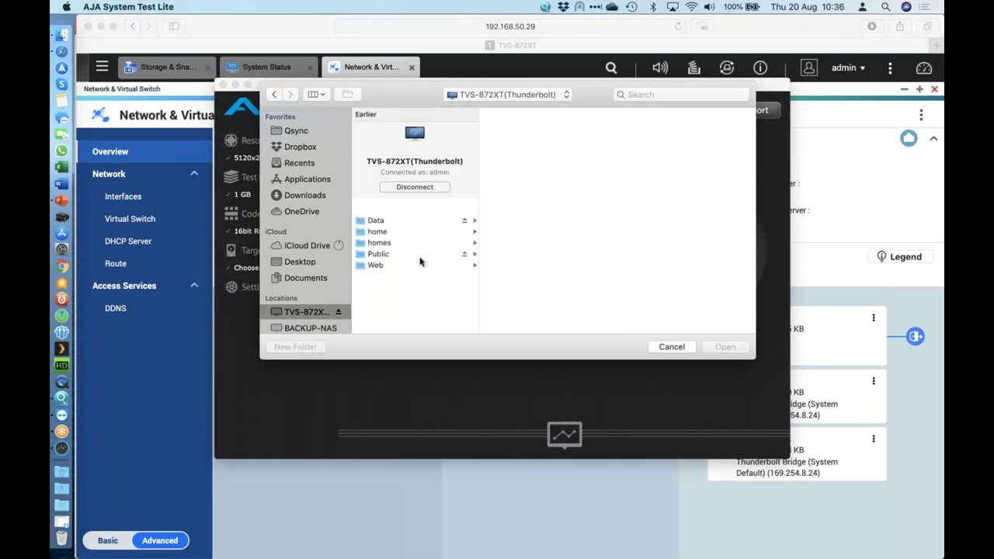
{"action": "left_click", "coordinate": [403, 255]}
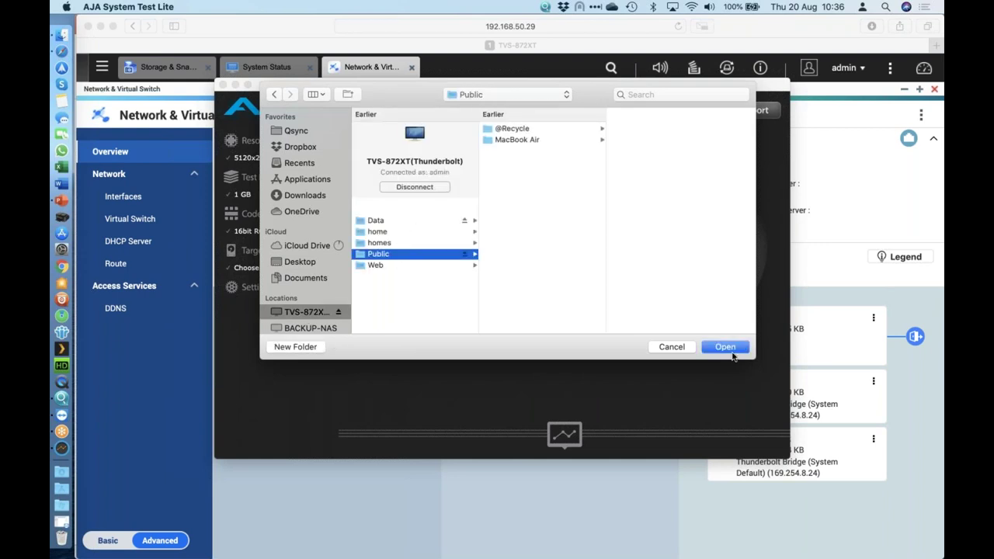
{"action": "left_click", "coordinate": [726, 347]}
{"action": "left_click", "coordinate": [565, 319]}
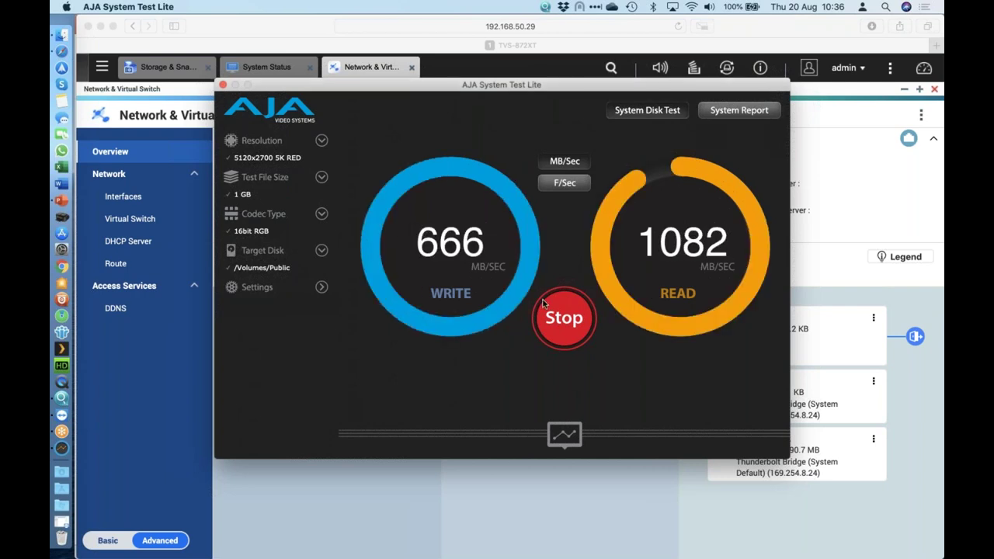
{"action": "left_click", "coordinate": [576, 324]}
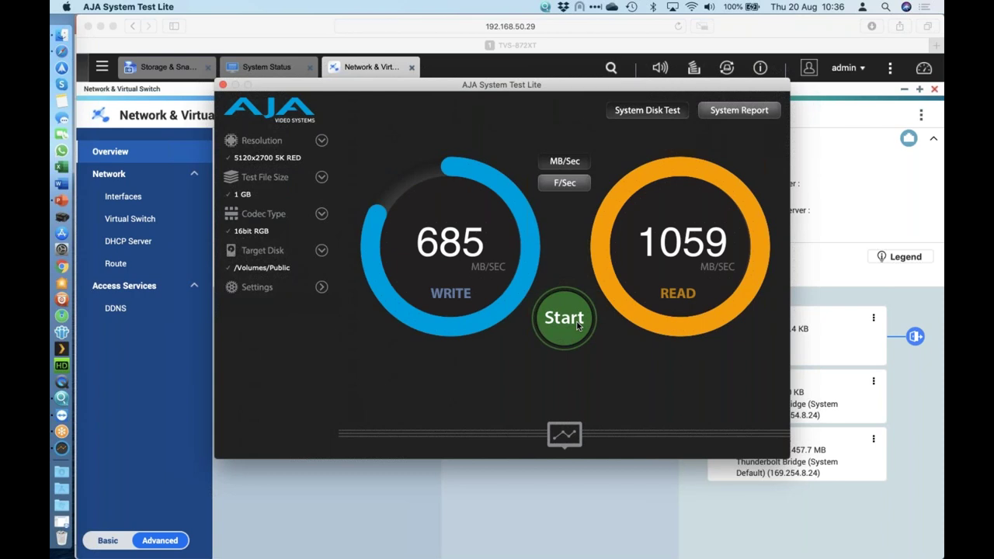
- Switch the codec to 10bit YUV and run the Public share test: 667 MB/sec write, 994 MB/sec read
{"action": "left_click", "coordinate": [323, 214]}
{"action": "scroll", "coordinate": [302, 238], "scroll_direction": "up", "scroll_amount": 2}
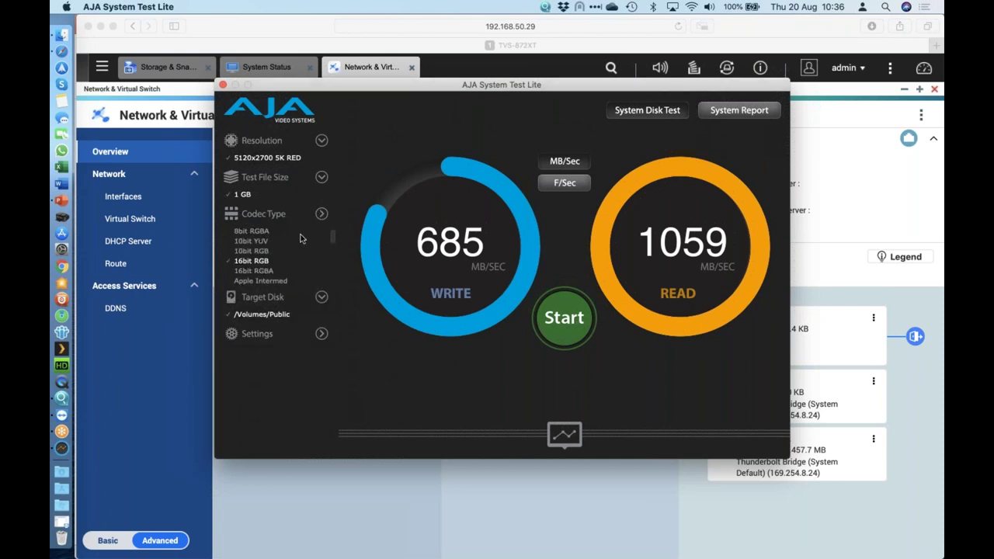
{"action": "left_click", "coordinate": [270, 243]}
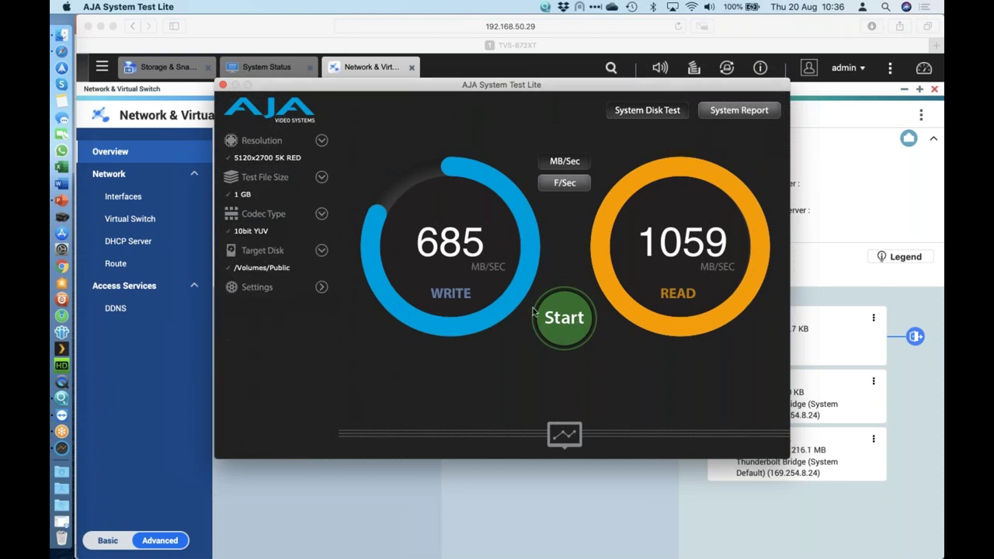
{"action": "left_click", "coordinate": [573, 330]}
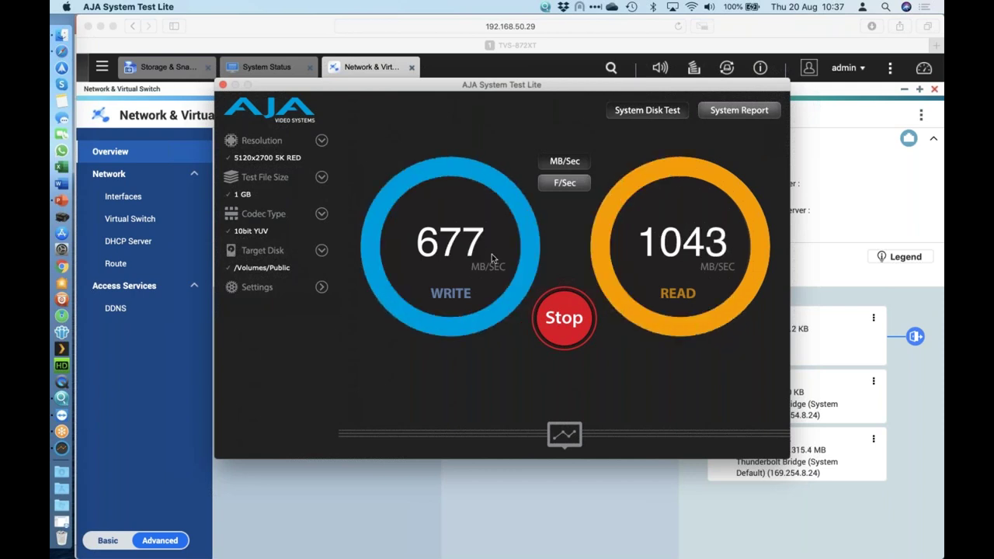
{"action": "left_click", "coordinate": [567, 317]}
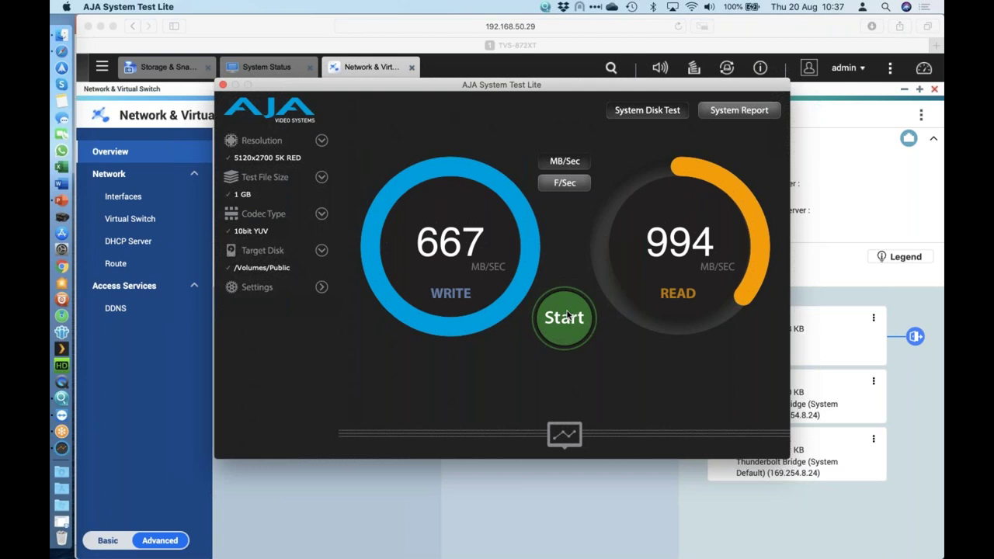
- Switch the codec back to 16bit RGB and run the test: 692 MB/sec write, 1074 MB/sec read
{"action": "left_click", "coordinate": [325, 220]}
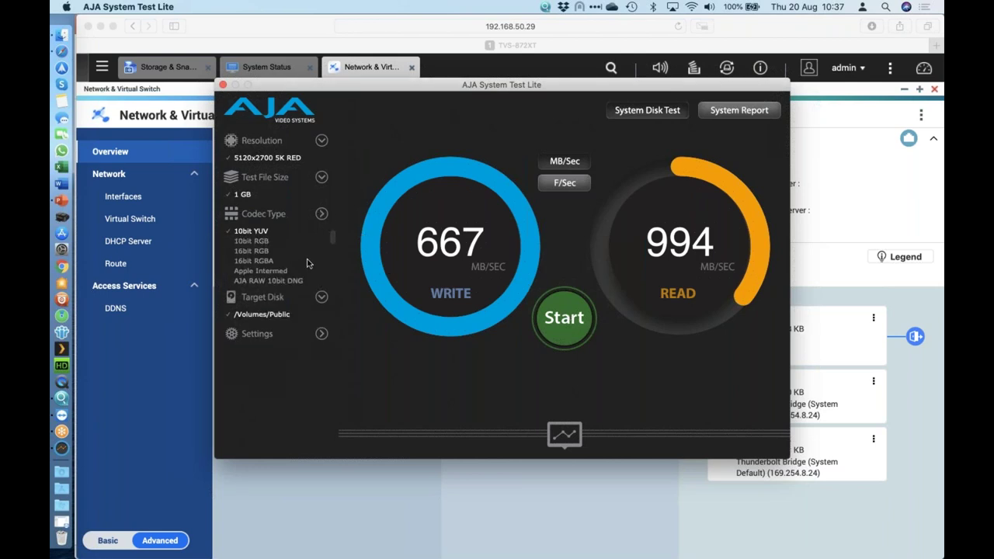
{"action": "left_click", "coordinate": [253, 251]}
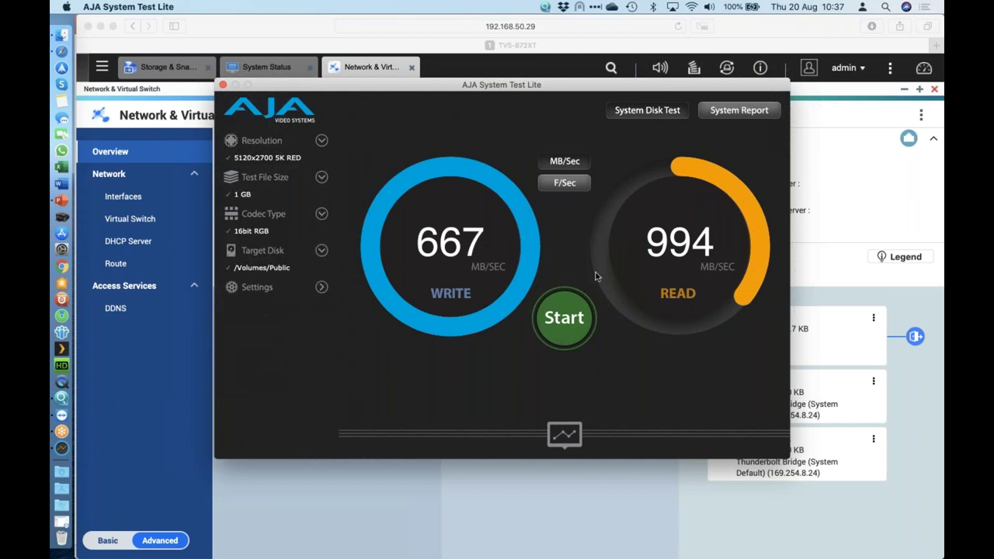
{"action": "left_click", "coordinate": [579, 319]}
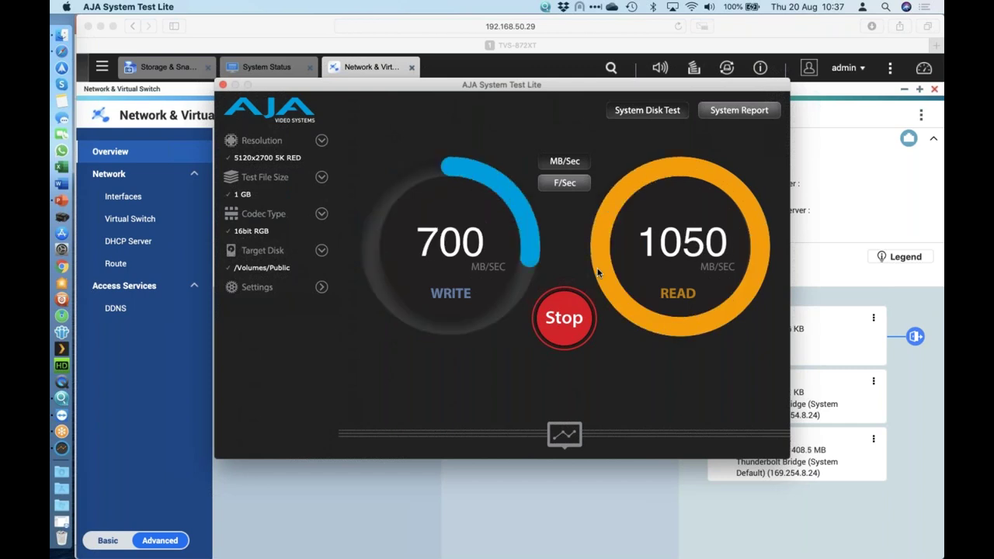
{"action": "left_click", "coordinate": [554, 324]}
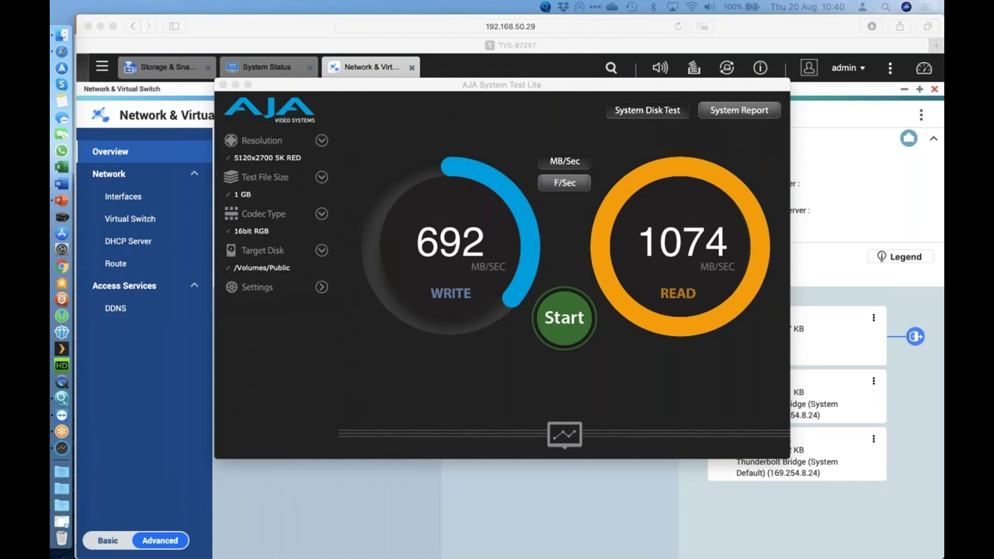
{"action": "left_click", "coordinate": [210, 29]}
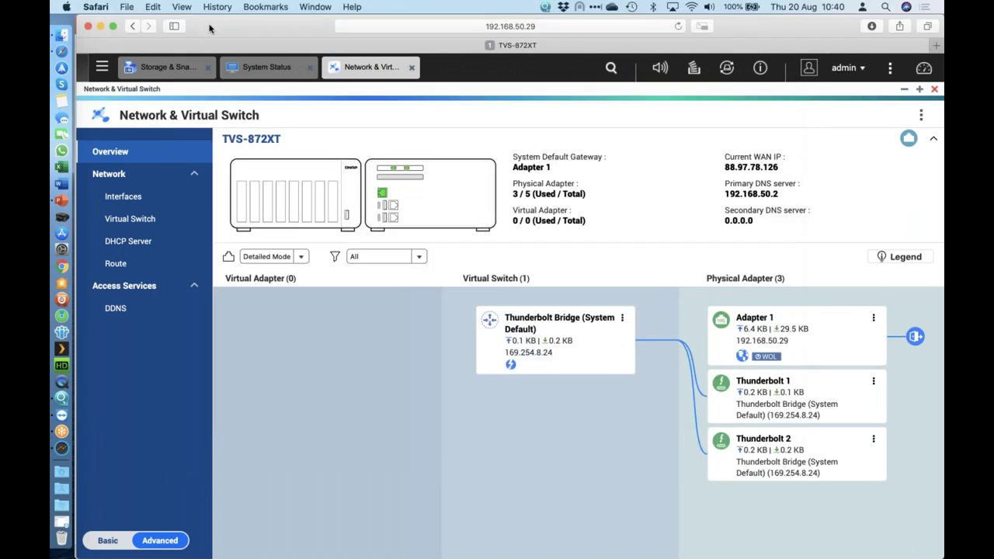
- Review the Mac's Thunderbolt Bridge in Network preferences (self-assigned 169.254.72.208), then close System Preferences
{"action": "left_click", "coordinate": [62, 251]}
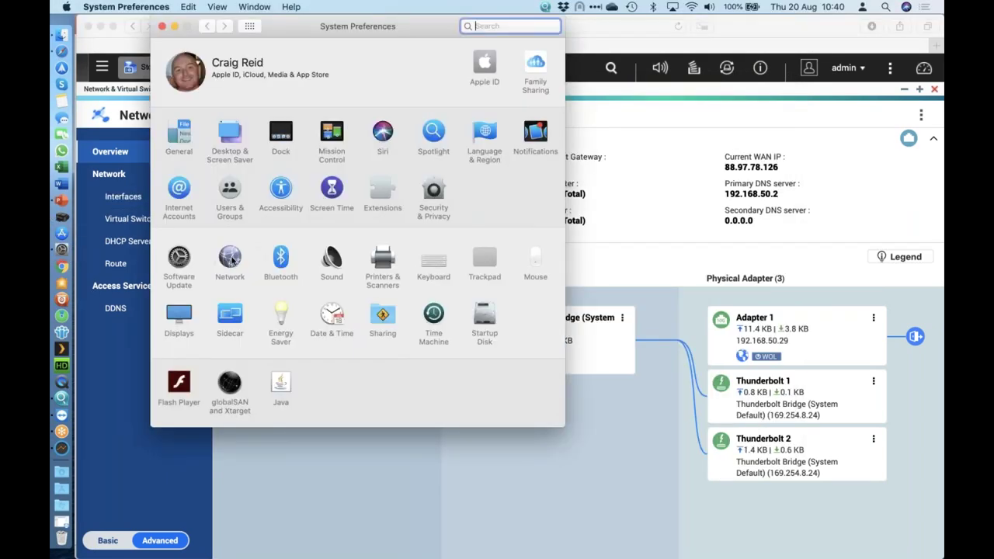
{"action": "left_click", "coordinate": [230, 260]}
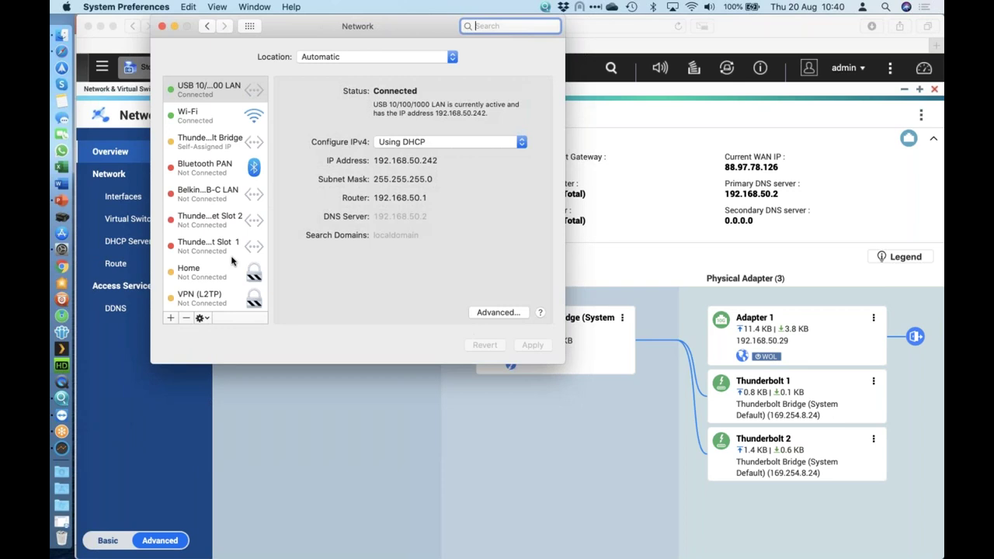
{"action": "left_click", "coordinate": [215, 140]}
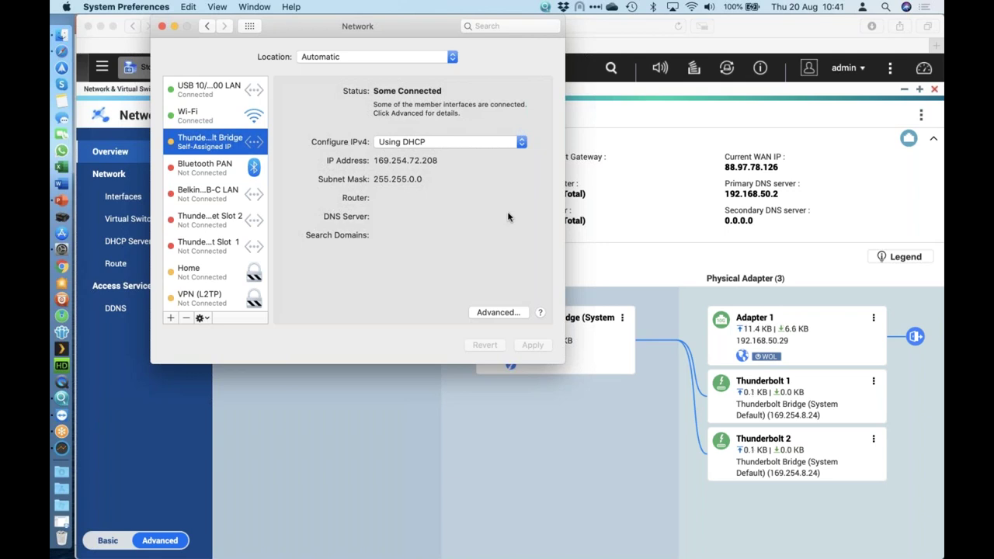
{"action": "left_click", "coordinate": [162, 25]}
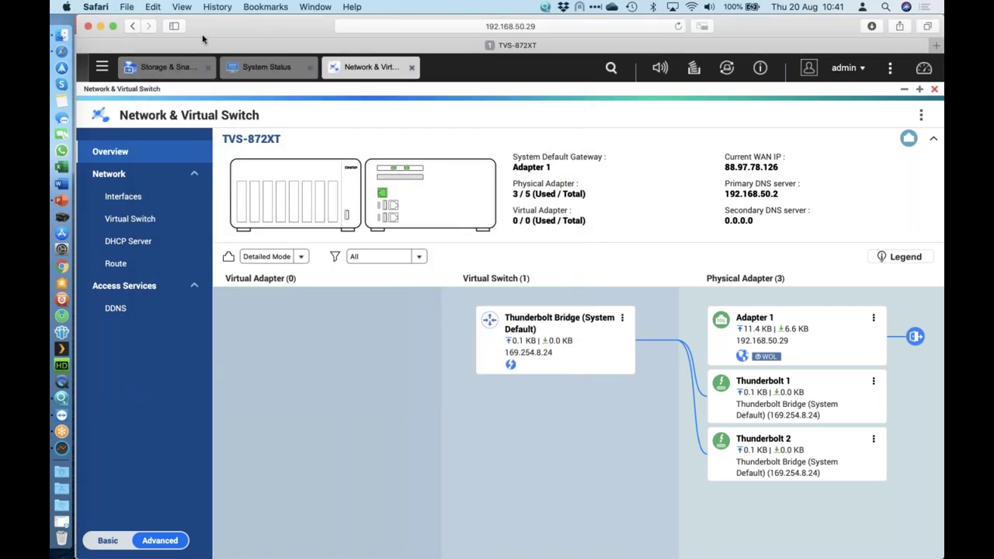
- Browse Finder's Network locations for the NAS entries like TVS-872XT(Thunderbolt), then close Finder
{"action": "left_click", "coordinate": [61, 34]}
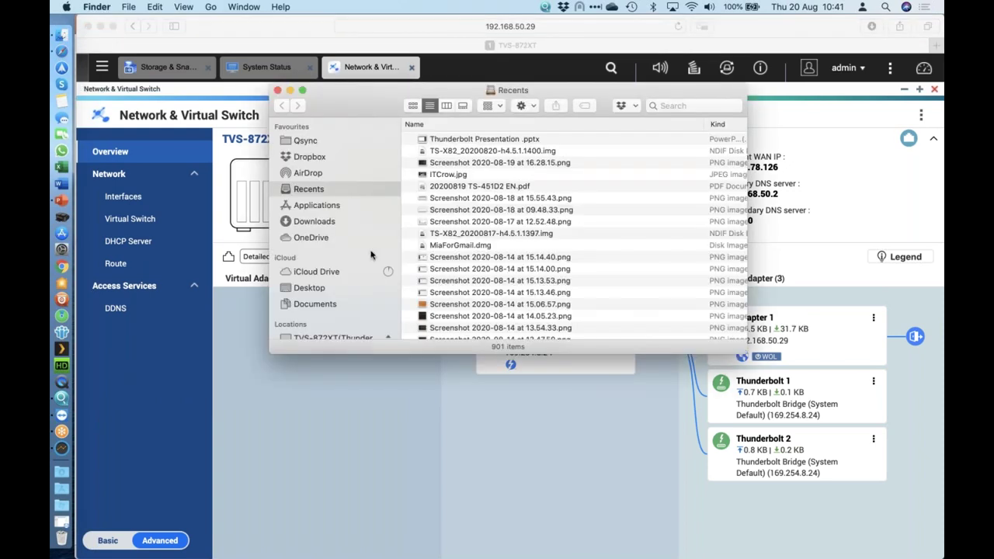
{"action": "scroll", "coordinate": [357, 239], "scroll_direction": "down", "scroll_amount": 5}
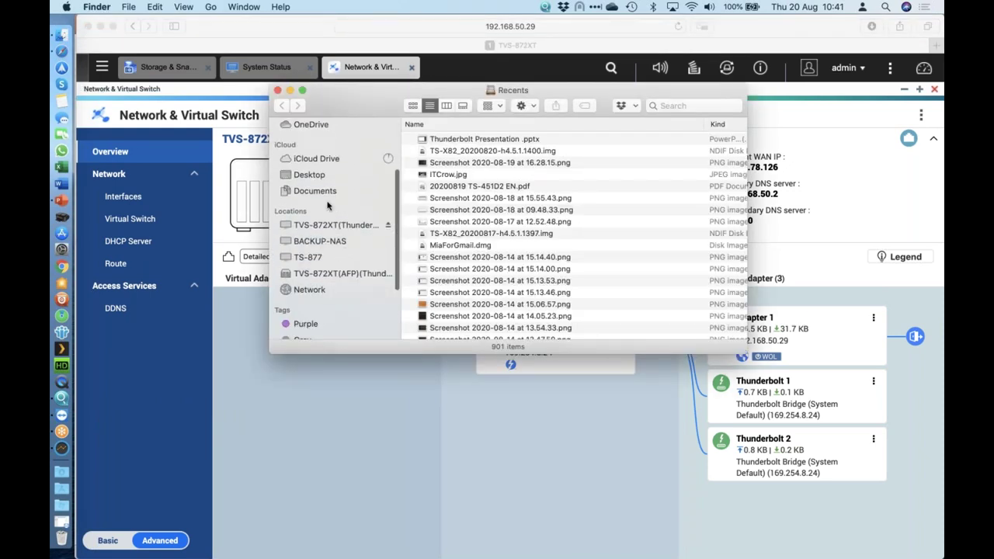
{"action": "left_click", "coordinate": [315, 289]}
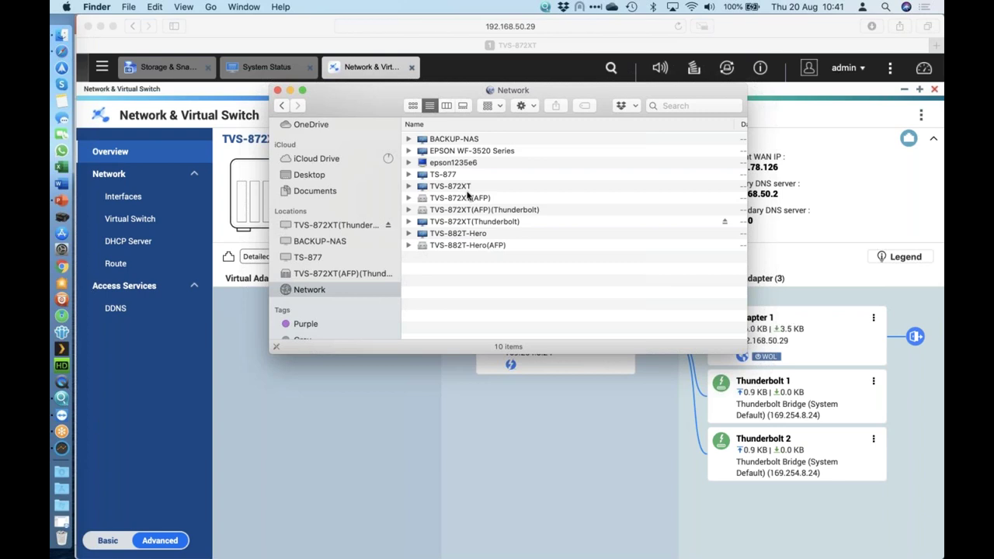
{"action": "left_click", "coordinate": [278, 90]}
{"action": "left_click", "coordinate": [324, 95]}
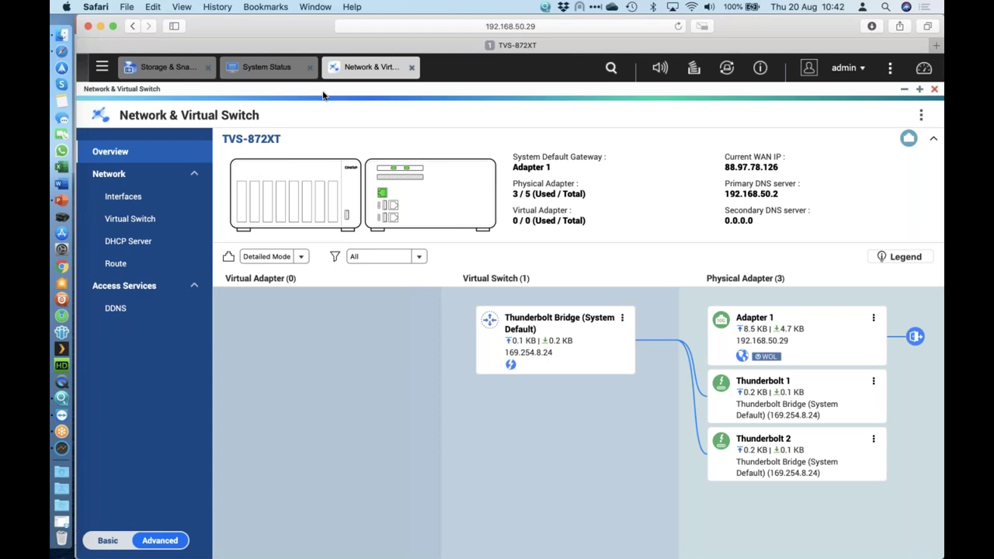
- Show the NAS Thunderbolt interfaces: Thunderbolt 1 and 2 connected, bridged at 169.254.8.24
{"action": "left_click", "coordinate": [179, 196]}
{"action": "left_click", "coordinate": [326, 143]}
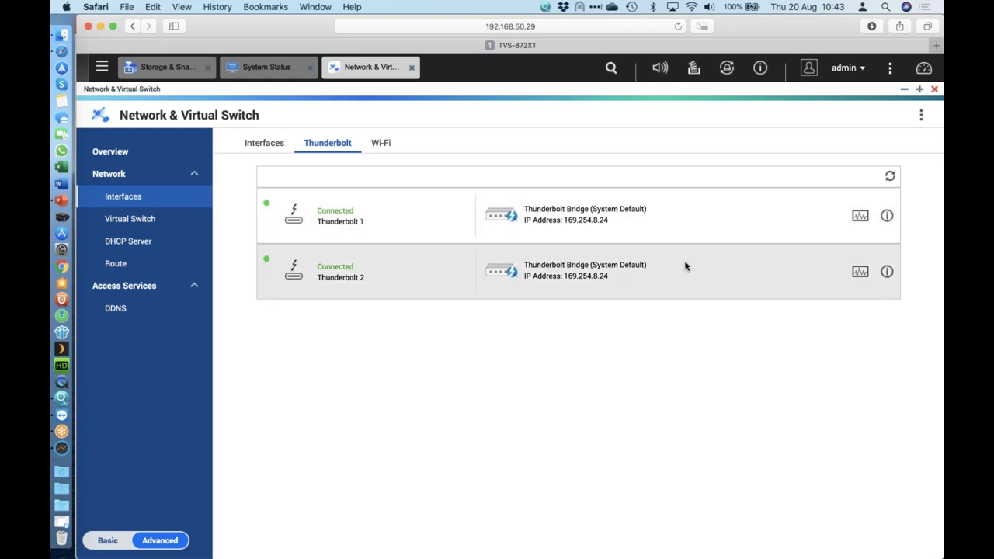
- Close Network & Virtual Switch and open TVS-872XT(Thunderbolt) in Finder, showing Data, home, homes, Public and Web
{"action": "left_click", "coordinate": [413, 68]}
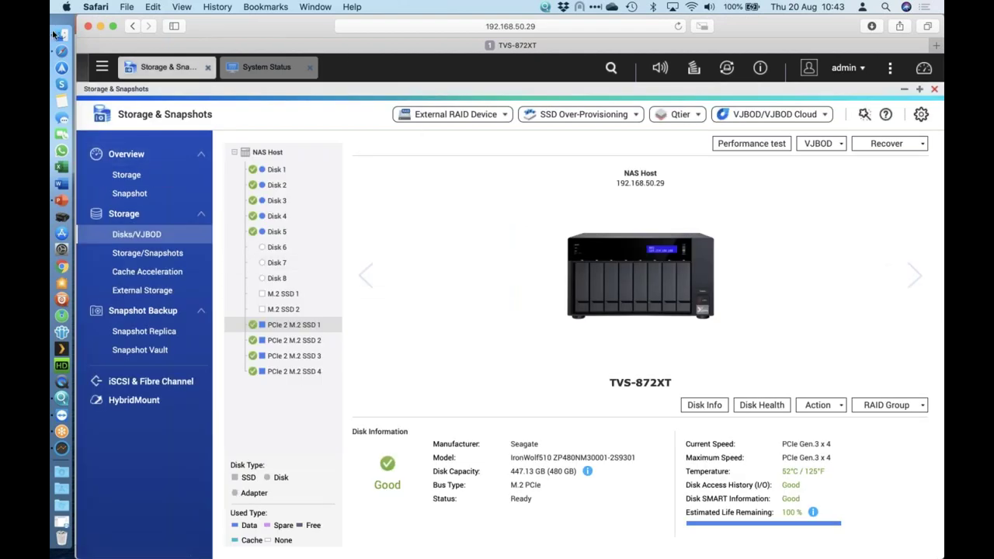
{"action": "left_click", "coordinate": [56, 36]}
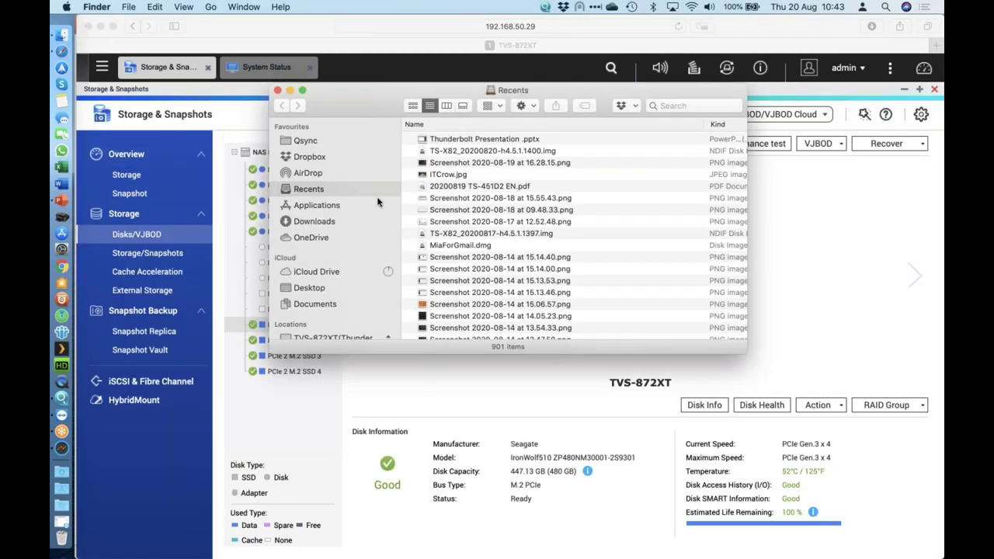
{"action": "scroll", "coordinate": [378, 206], "scroll_direction": "down", "scroll_amount": 5}
{"action": "scroll", "coordinate": [378, 206], "scroll_direction": "down", "scroll_amount": 2}
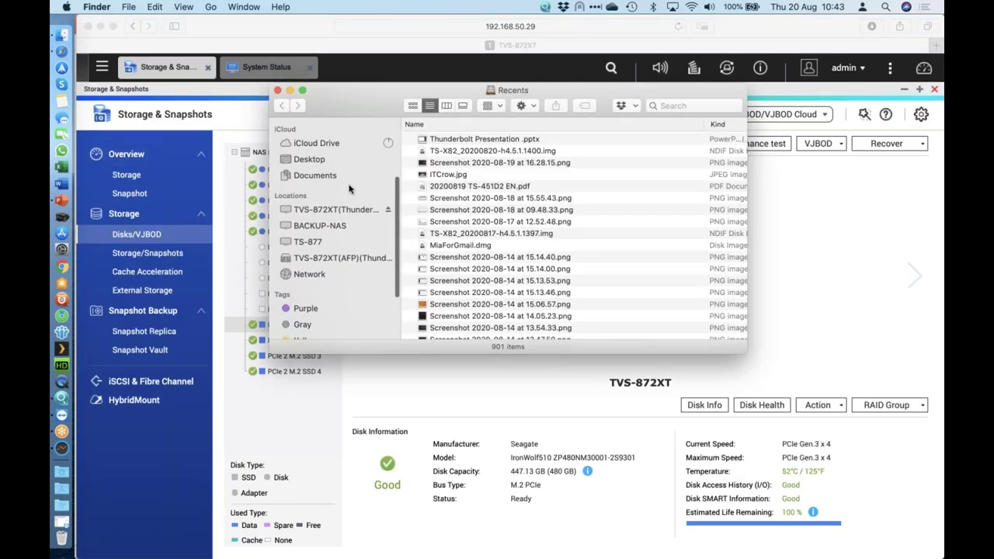
{"action": "left_click", "coordinate": [327, 276]}
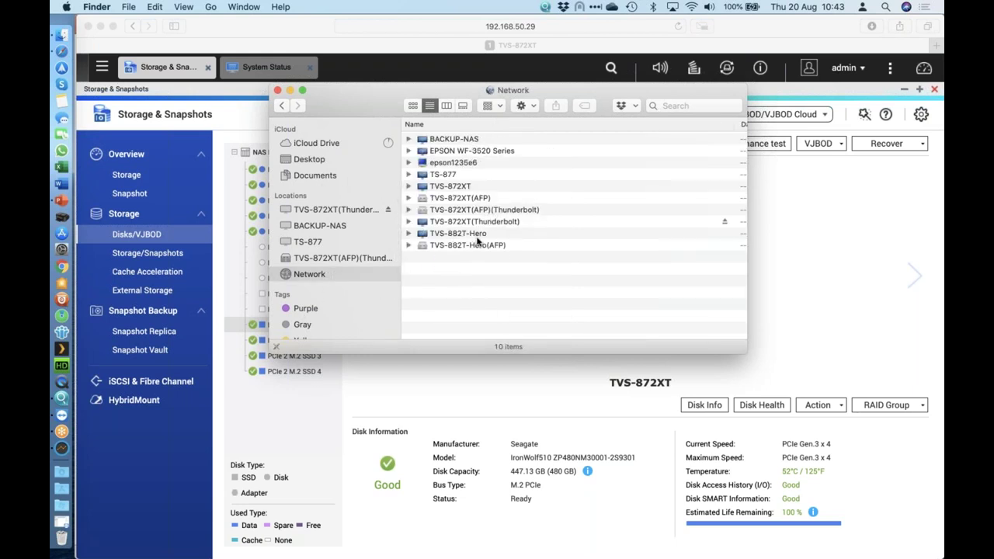
{"action": "left_click", "coordinate": [489, 223]}
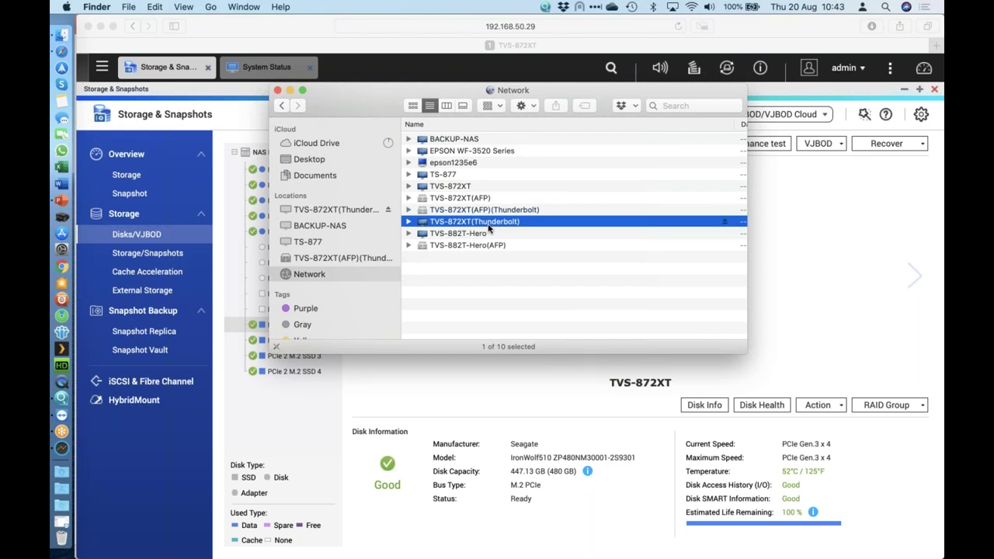
{"action": "double_click", "coordinate": [489, 223]}
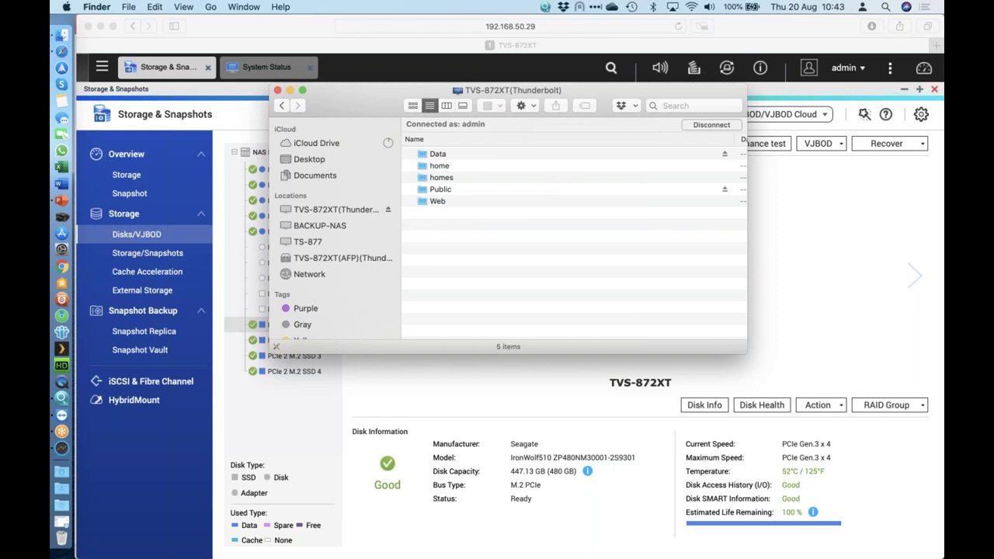
{"action": "key", "text": "super+Tab"}
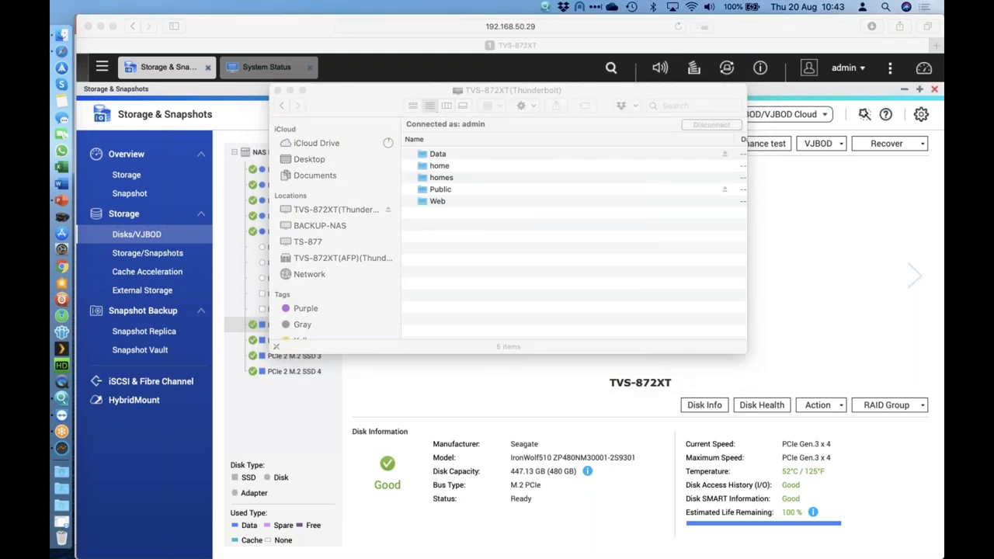